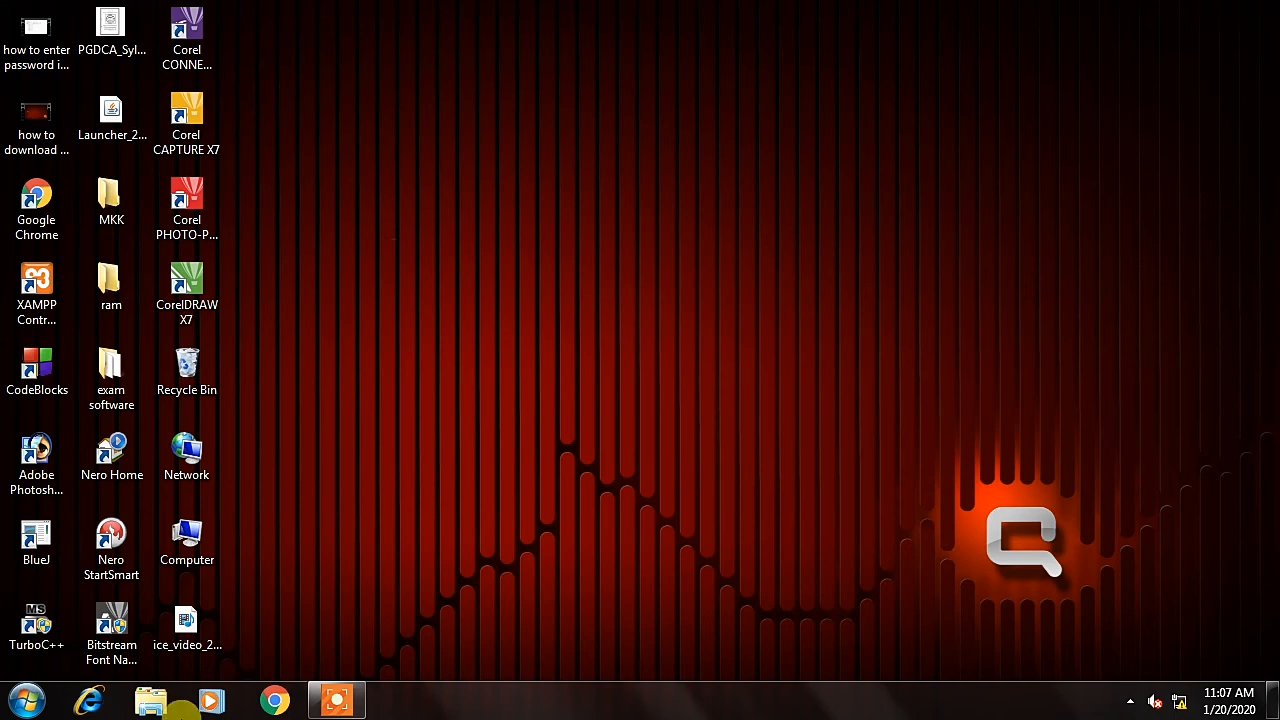
- Browse to the MKTC folder on the C: drive to view the Android Studio installer
{"action": "left_click", "coordinate": [156, 703]}
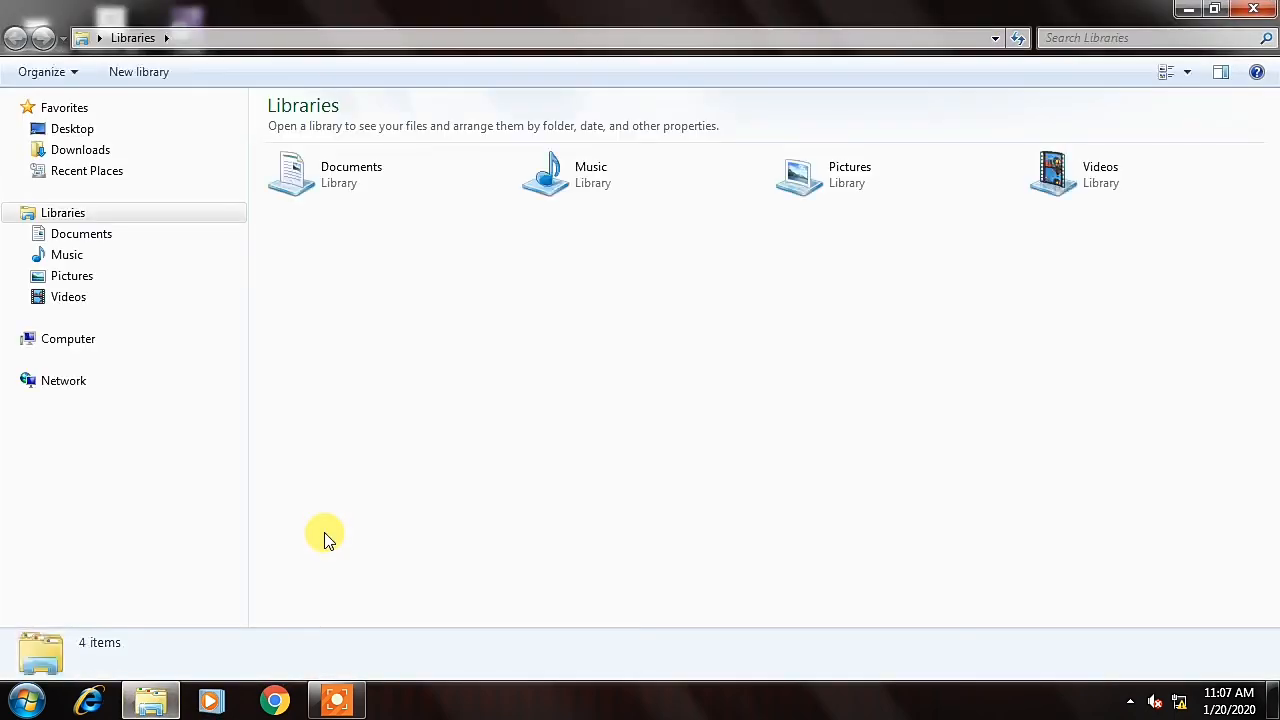
{"action": "left_click", "coordinate": [100, 360]}
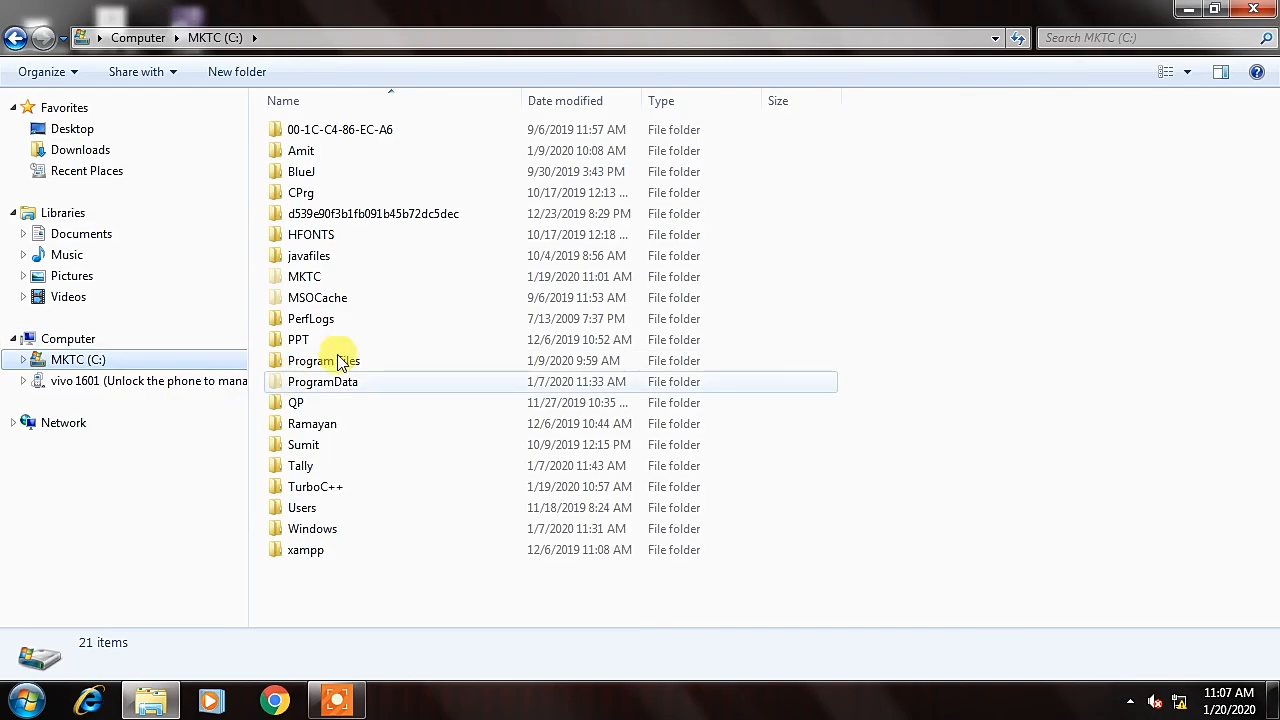
{"action": "double_click", "coordinate": [324, 280]}
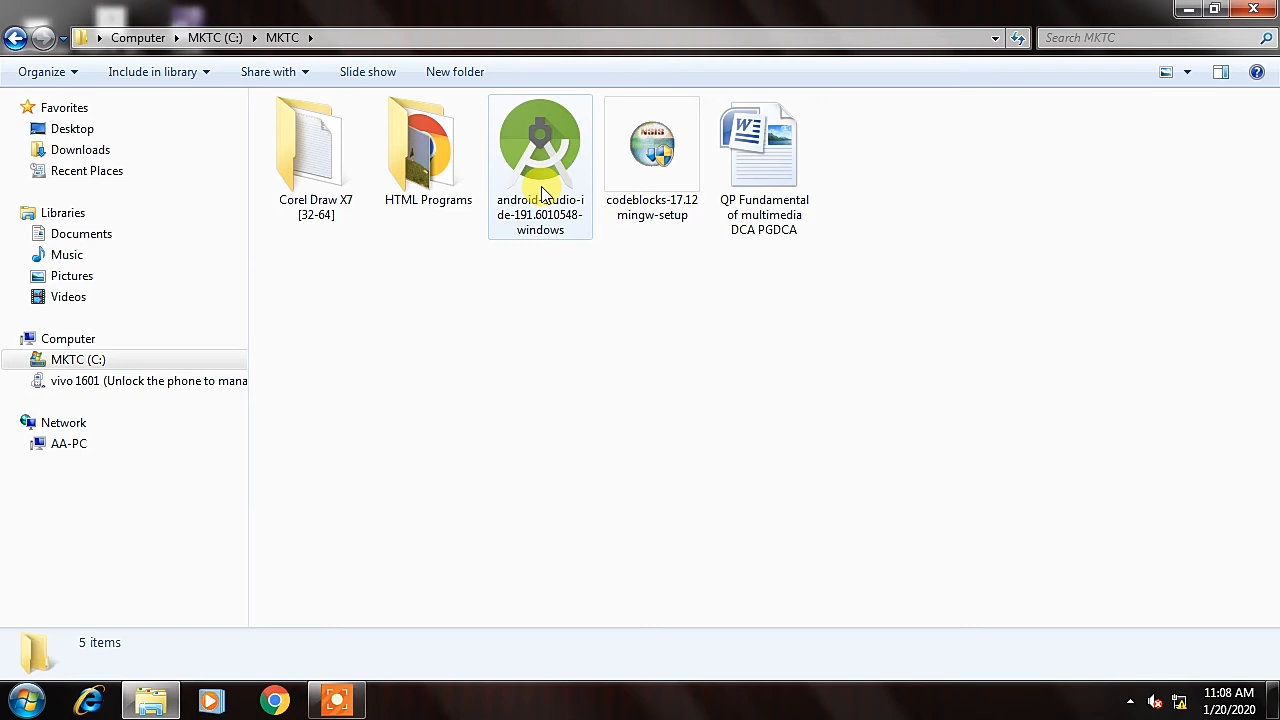
- Check the installed JDK and JRE version folders in C:\Program Files\Java, including jdk1.8.0_241 and jre1.8.0_102
{"action": "left_click", "coordinate": [113, 362]}
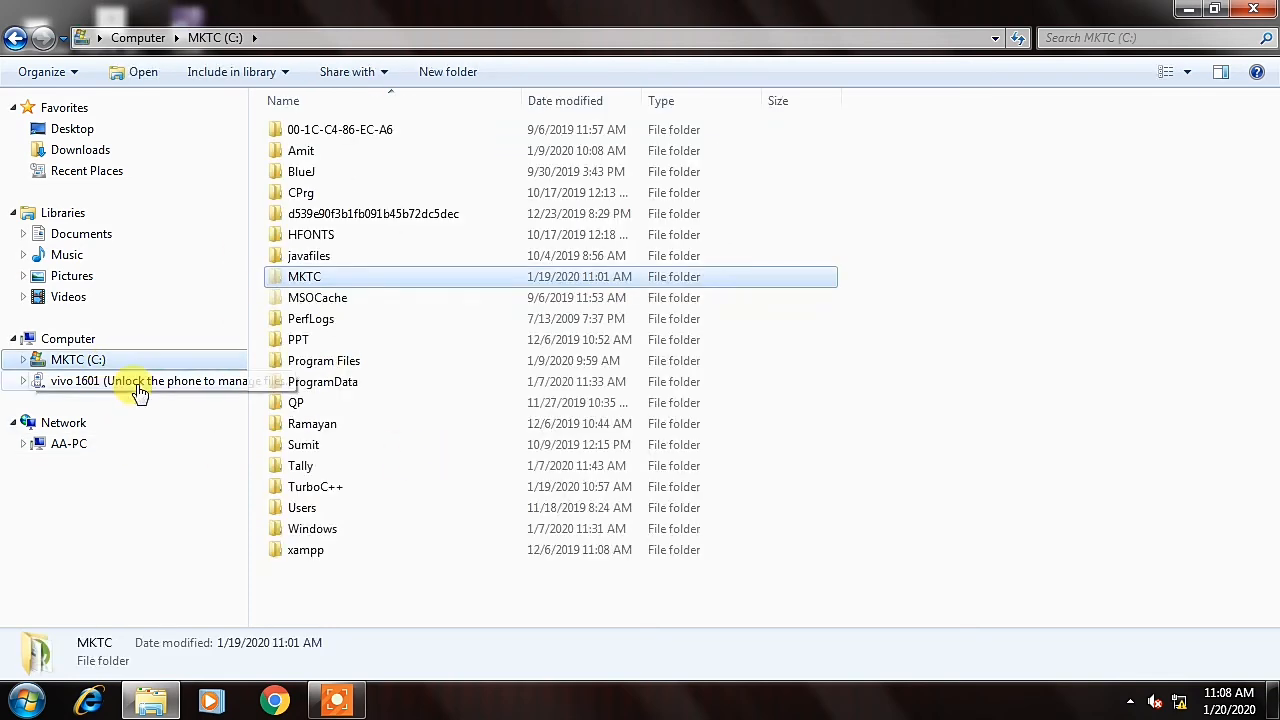
{"action": "left_click", "coordinate": [326, 364]}
{"action": "double_click", "coordinate": [326, 364]}
{"action": "double_click", "coordinate": [325, 279]}
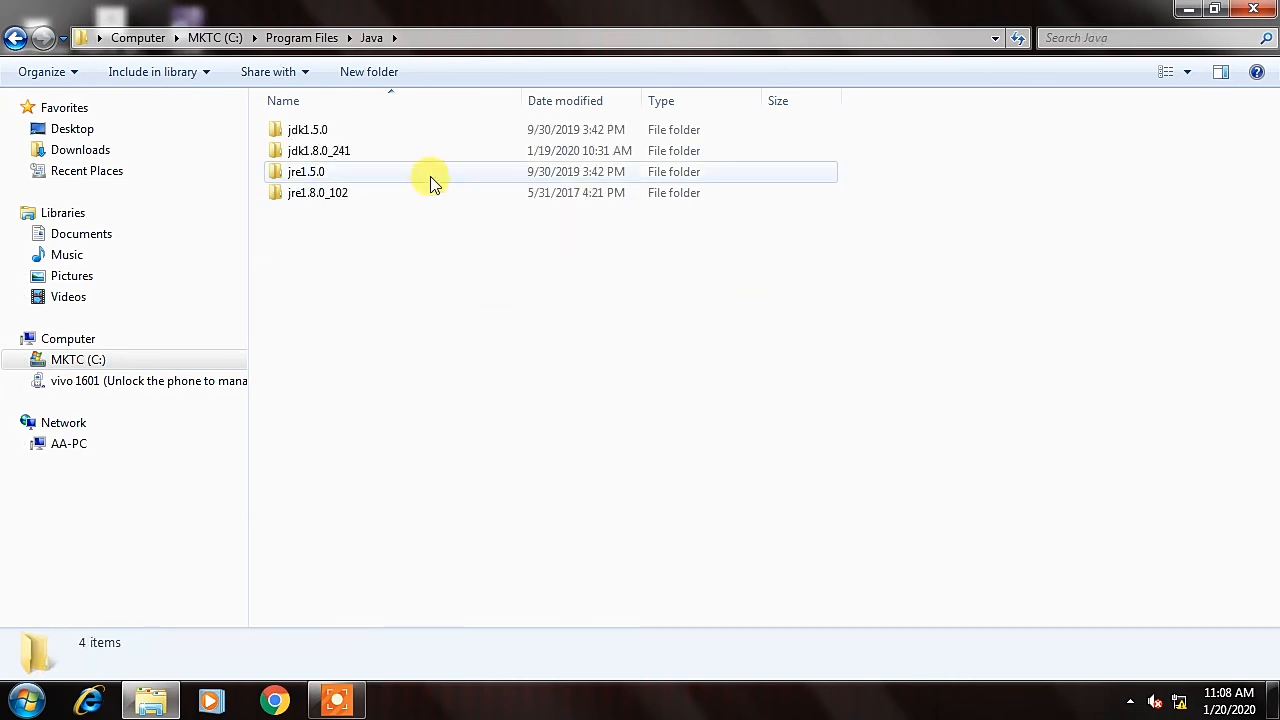
{"action": "left_click", "coordinate": [327, 160]}
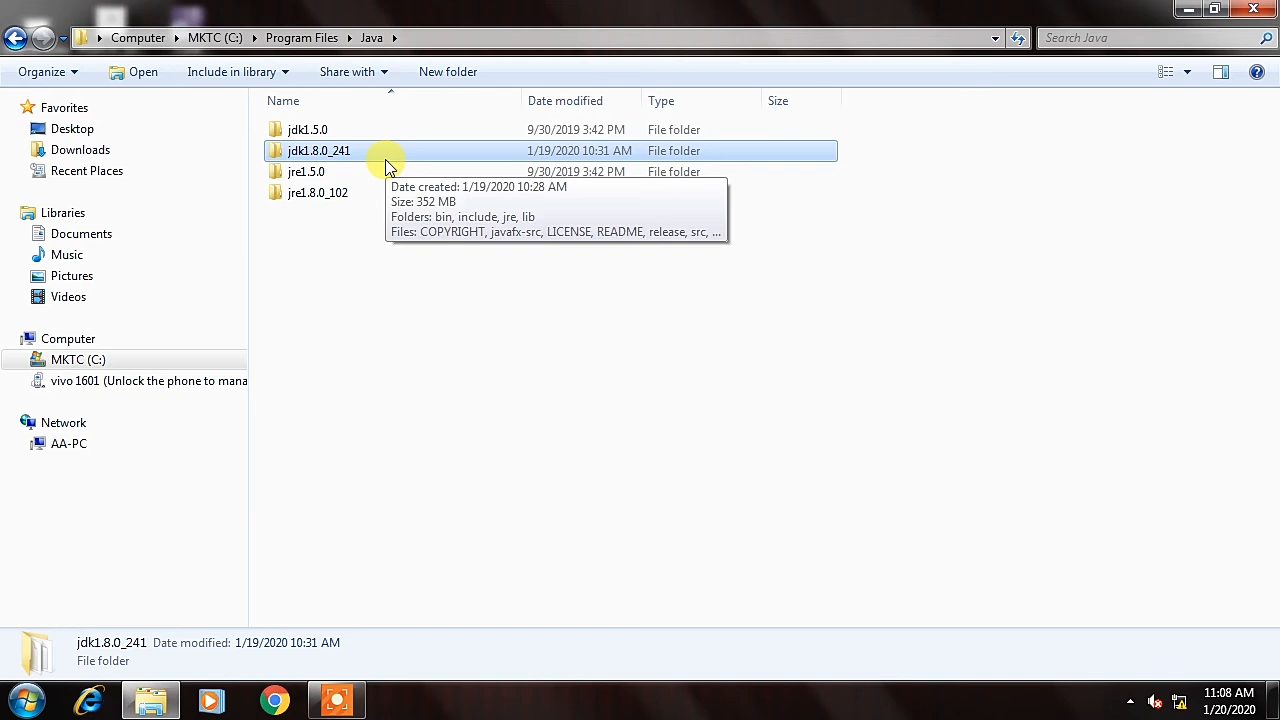
{"action": "left_click", "coordinate": [343, 197]}
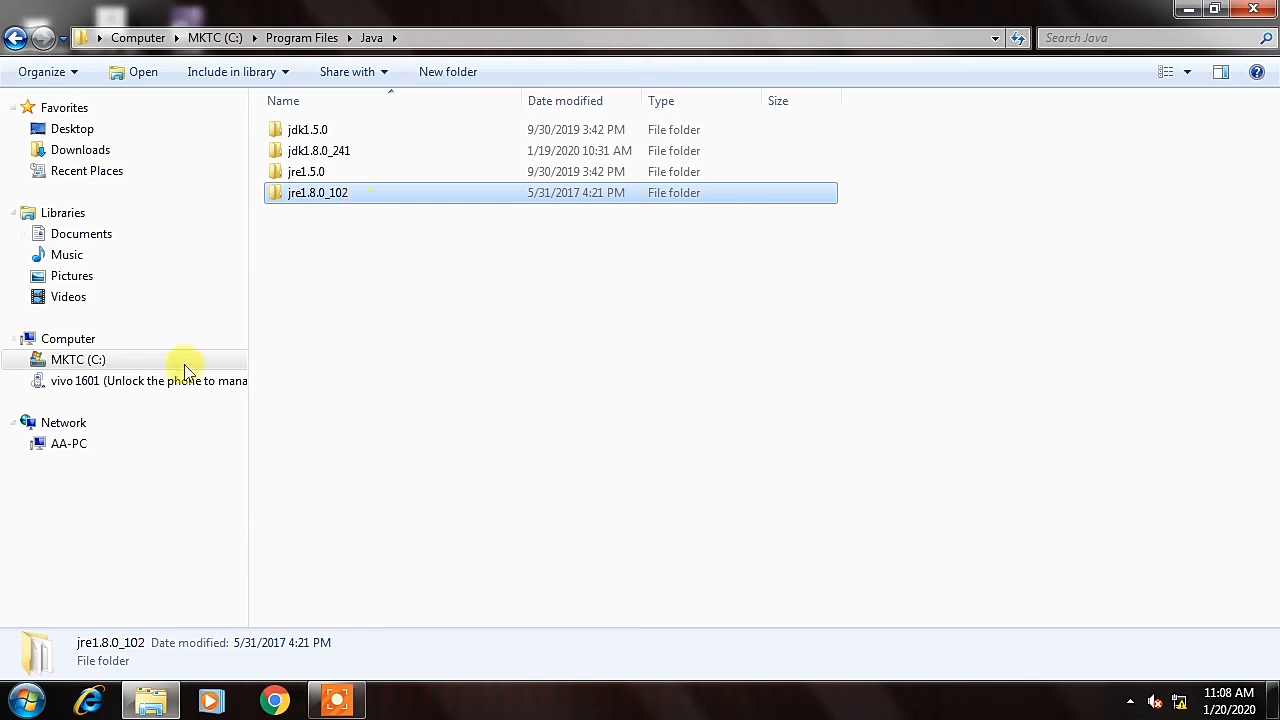
- Launch the android-studio-ide-191.6010548-windows installer from the C:\MKTC folder
{"action": "left_click", "coordinate": [100, 370]}
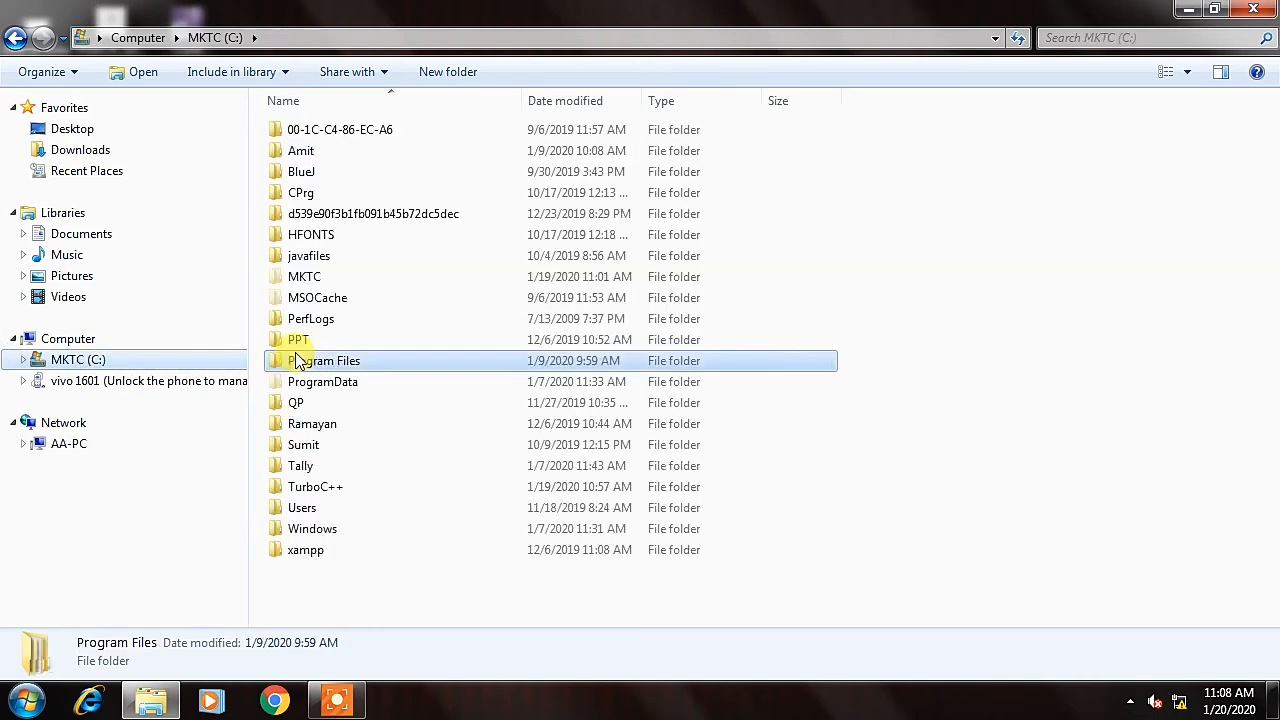
{"action": "double_click", "coordinate": [322, 277]}
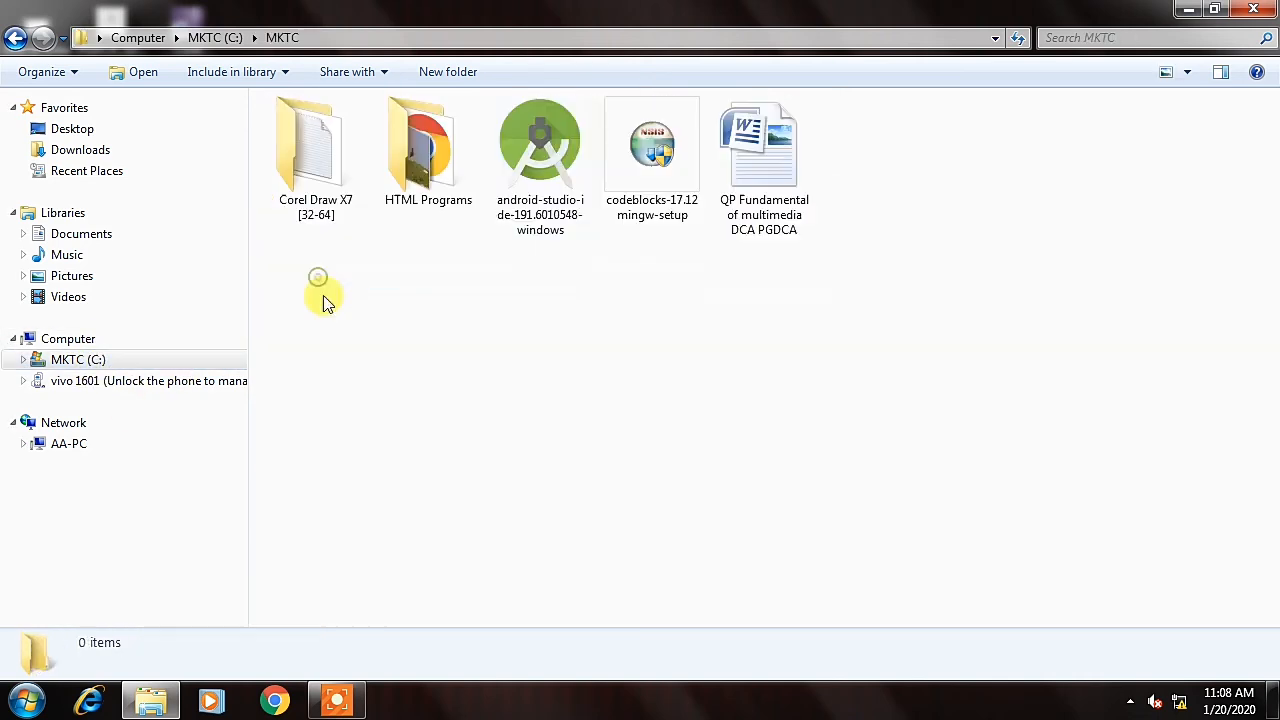
{"action": "left_click", "coordinate": [543, 212]}
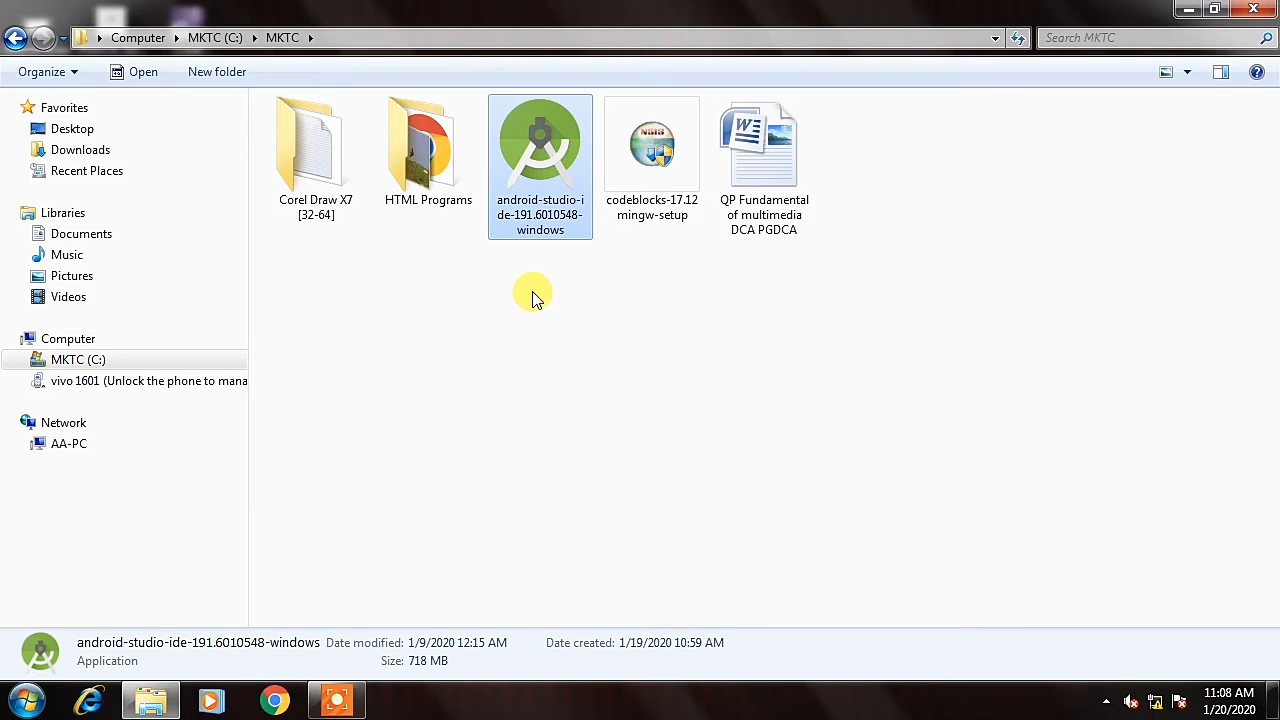
{"action": "double_click", "coordinate": [551, 179]}
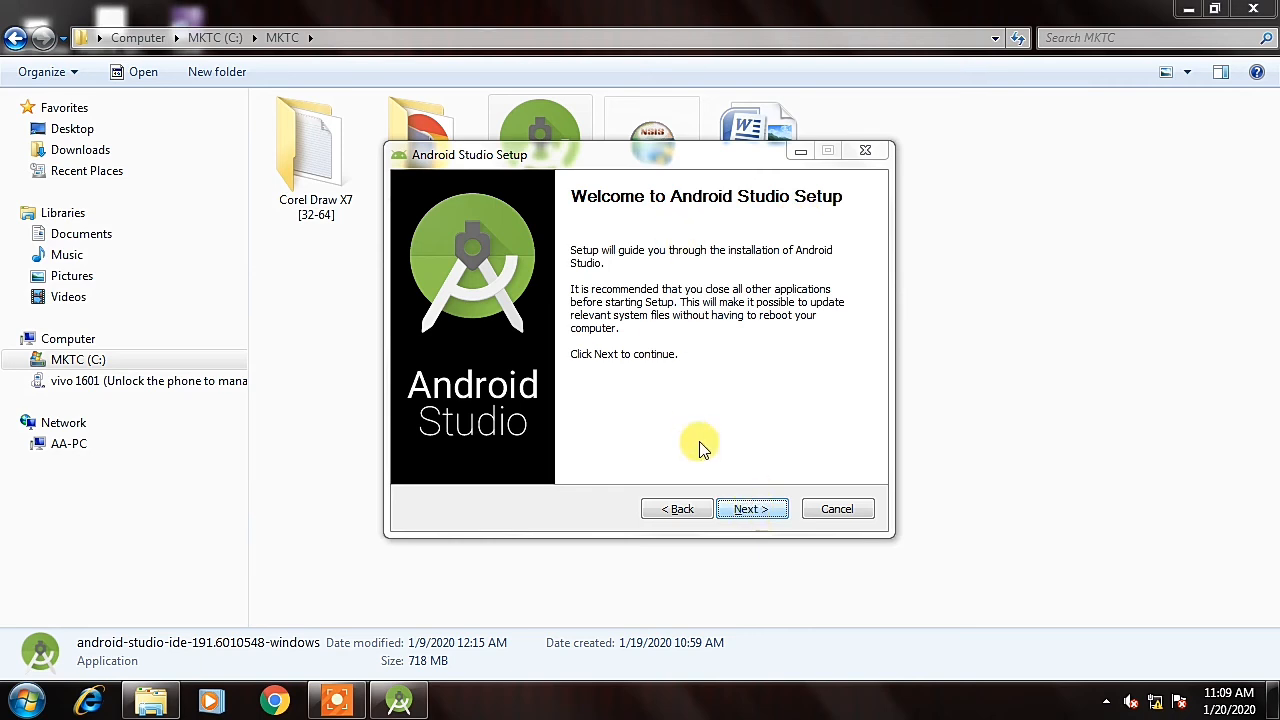
- Install Android Studio with Android Virtual Device into C:\Program Files\Android\Android Studio, using the Android Studio Start Menu folder
{"action": "left_click", "coordinate": [754, 515]}
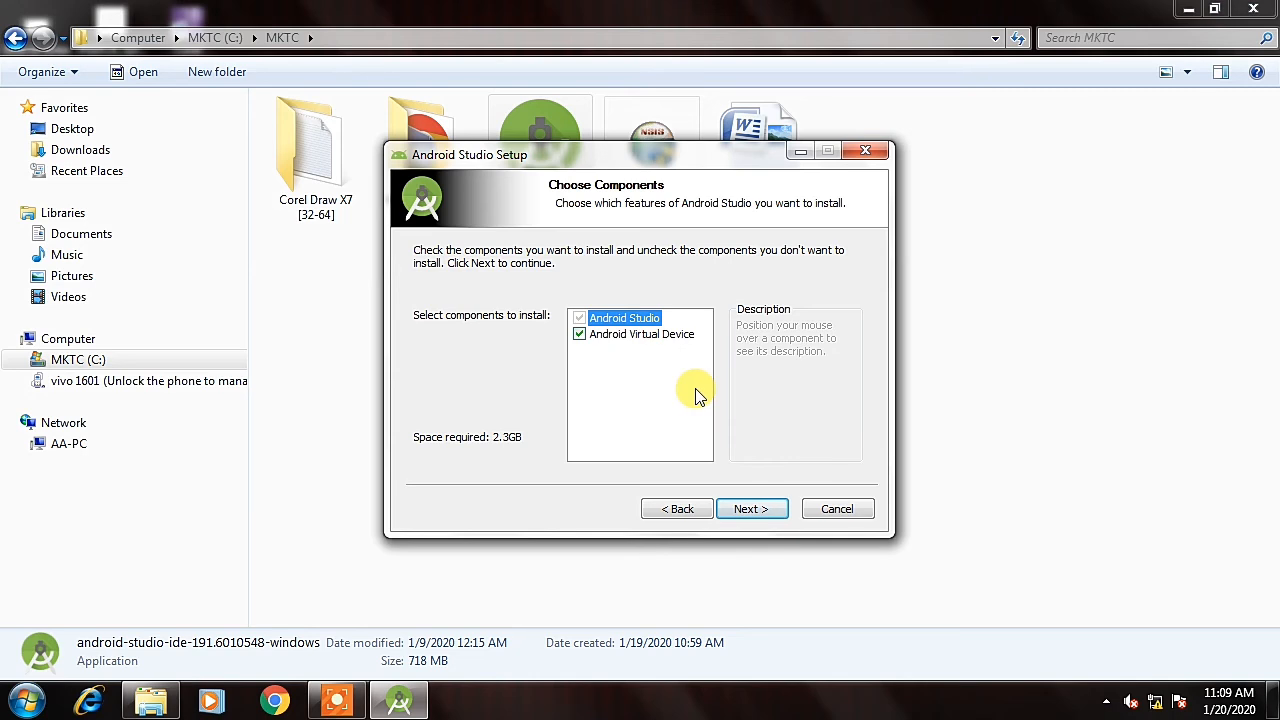
{"action": "mouse_move", "coordinate": [611, 326]}
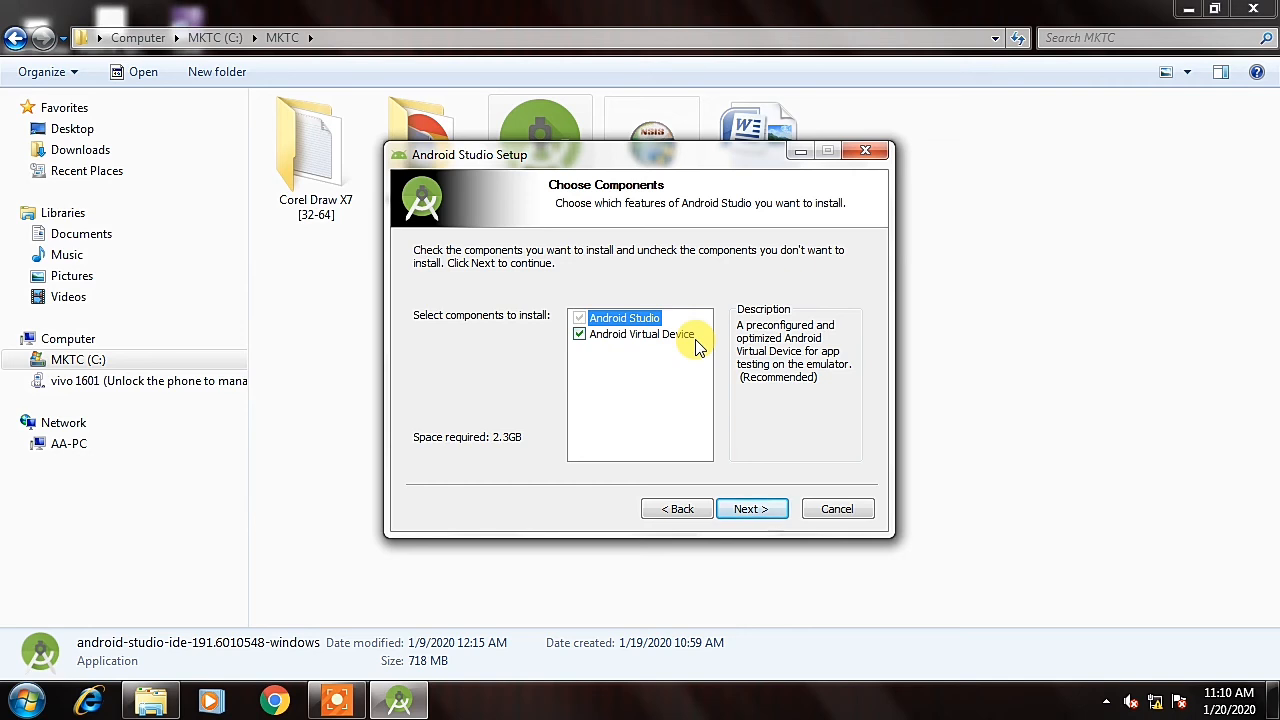
{"action": "left_click", "coordinate": [750, 512]}
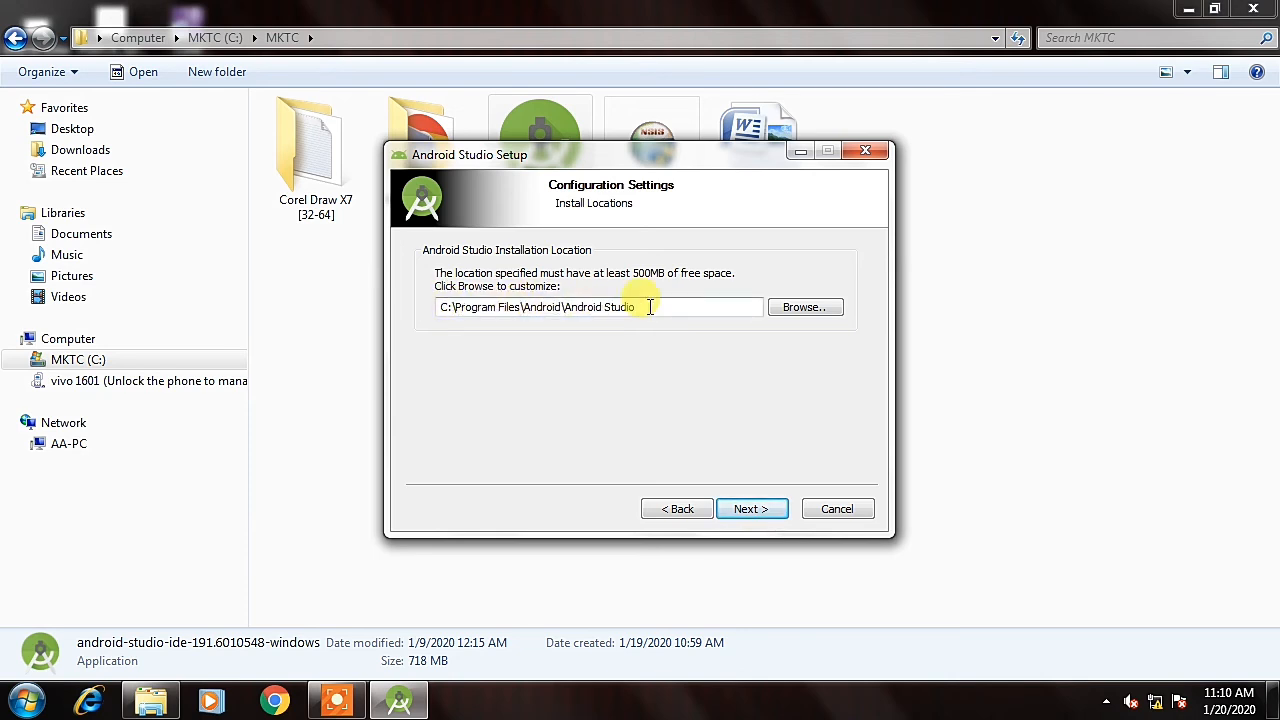
{"action": "left_click", "coordinate": [757, 514]}
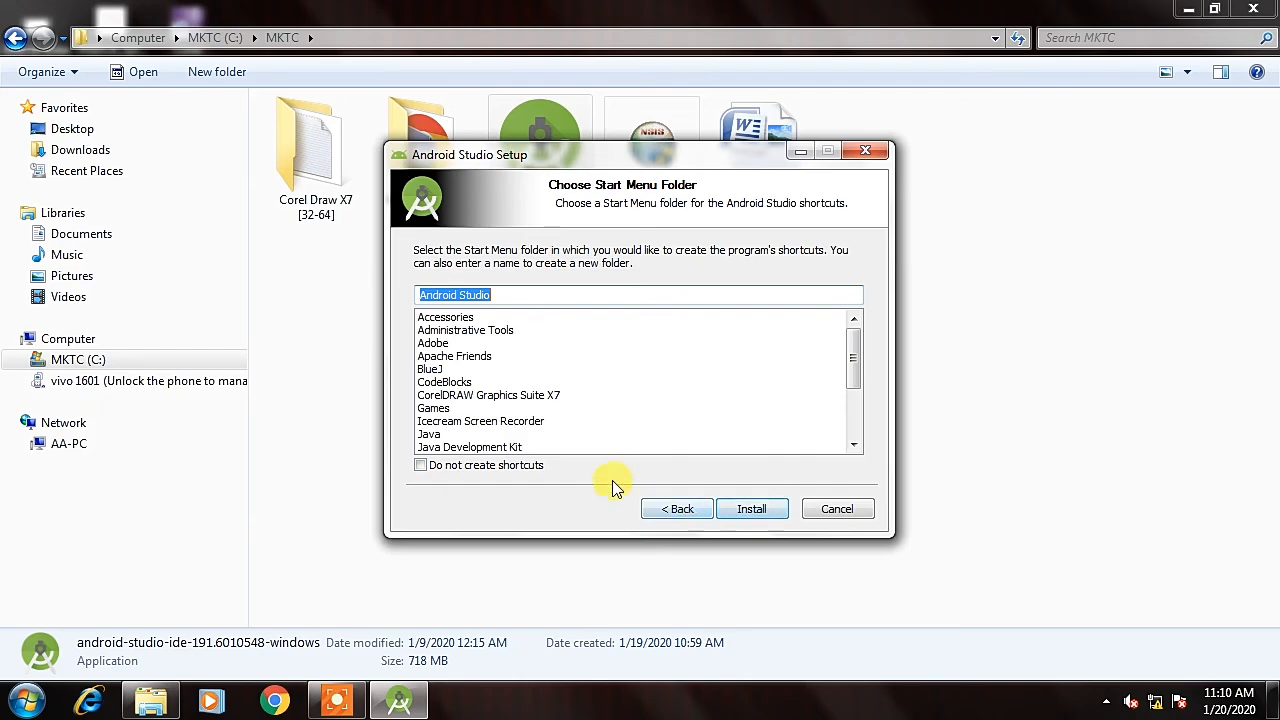
{"action": "left_click", "coordinate": [767, 518]}
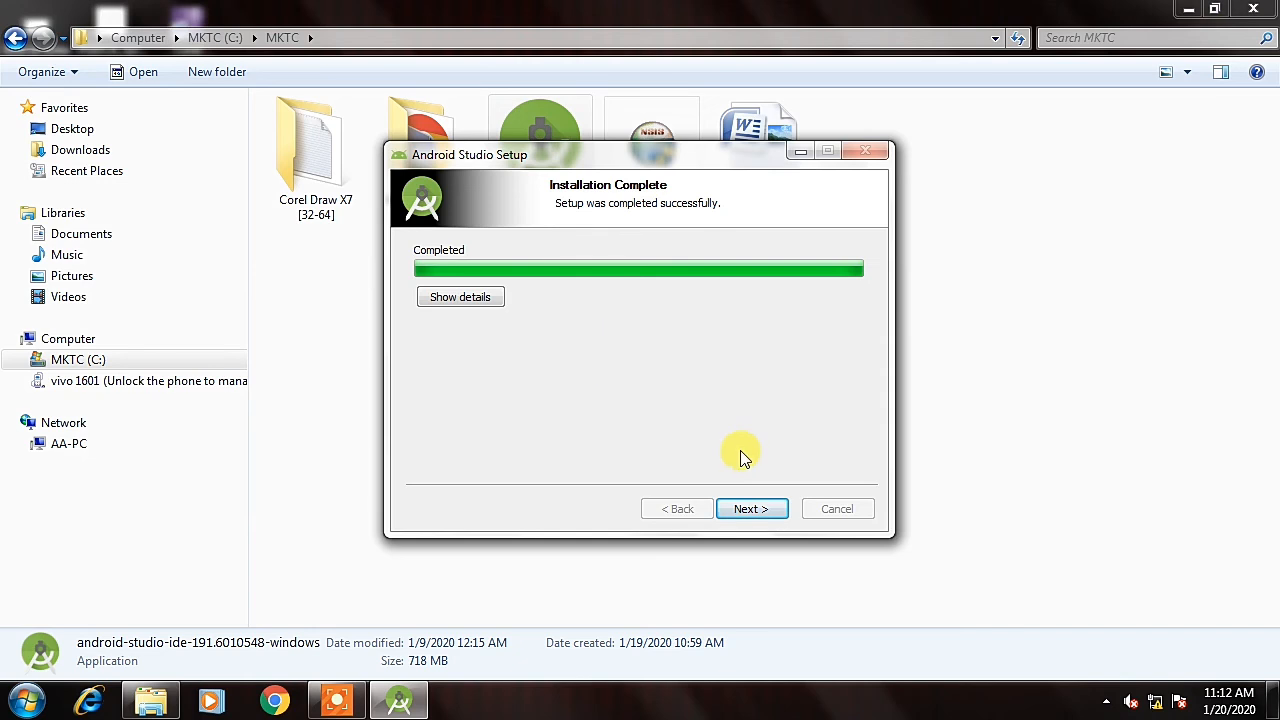
- Finish the setup with Start Android Studio enabled and bring the settings import dialog to the front
{"action": "left_click", "coordinate": [754, 511]}
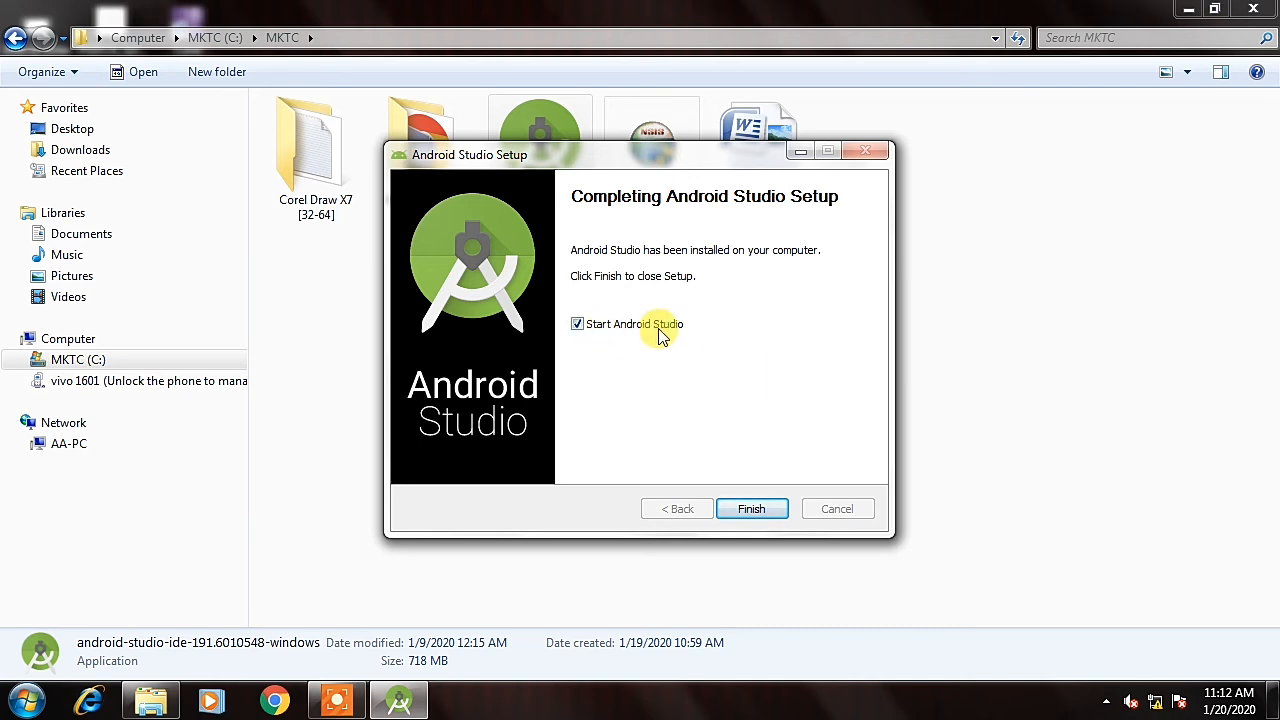
{"action": "left_click", "coordinate": [752, 511]}
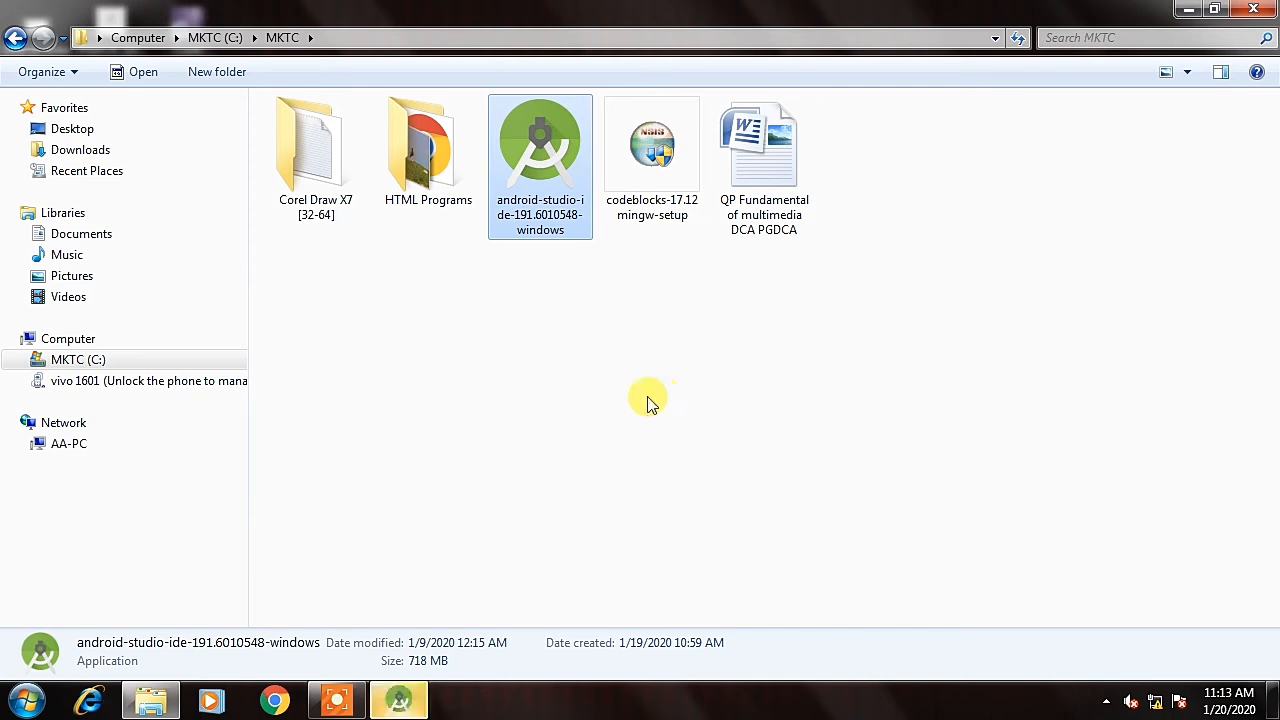
{"action": "left_click", "coordinate": [407, 705]}
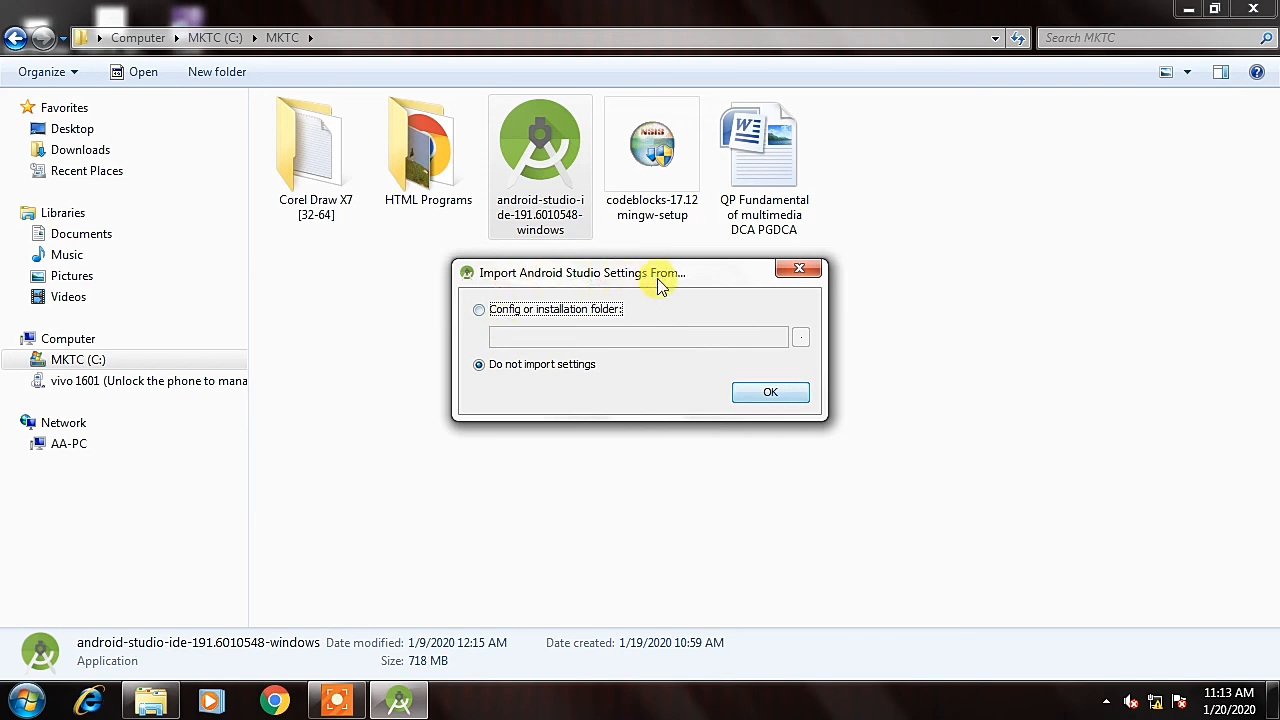
- Choose to import settings from a config or installation folder and select C:\Program Files\Android\Android Studio
{"action": "left_click", "coordinate": [567, 315]}
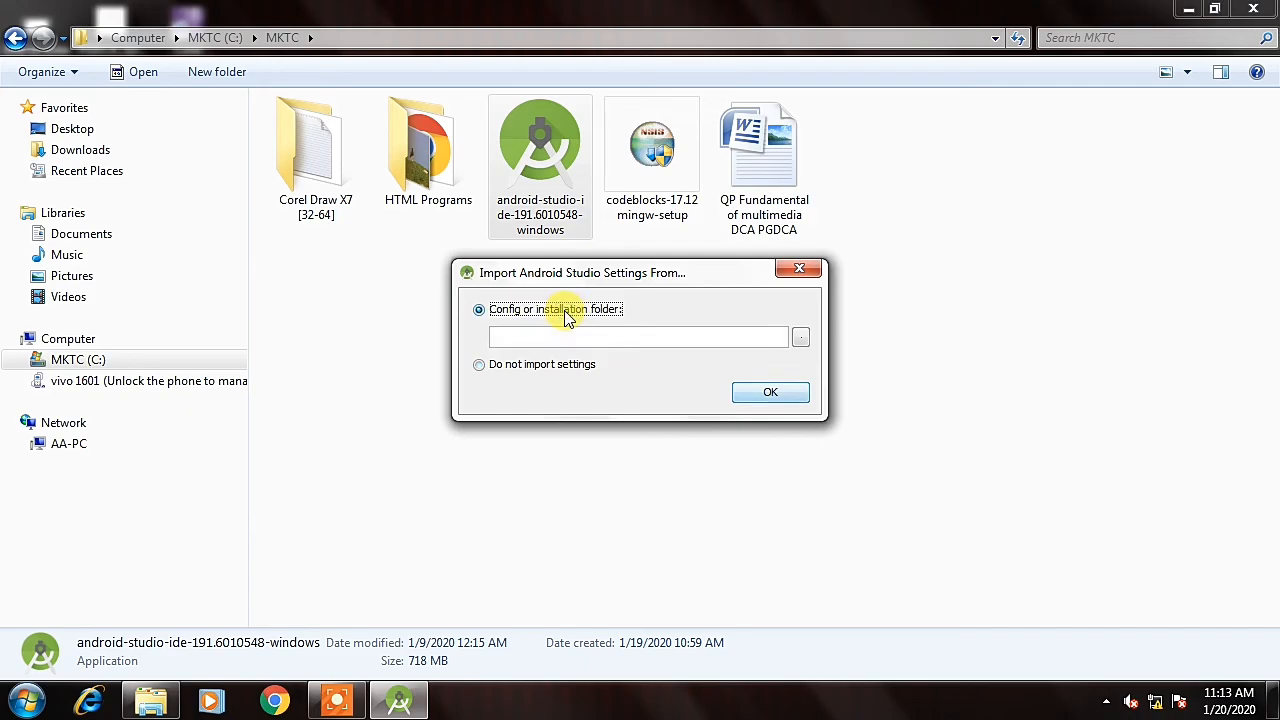
{"action": "left_click", "coordinate": [802, 340]}
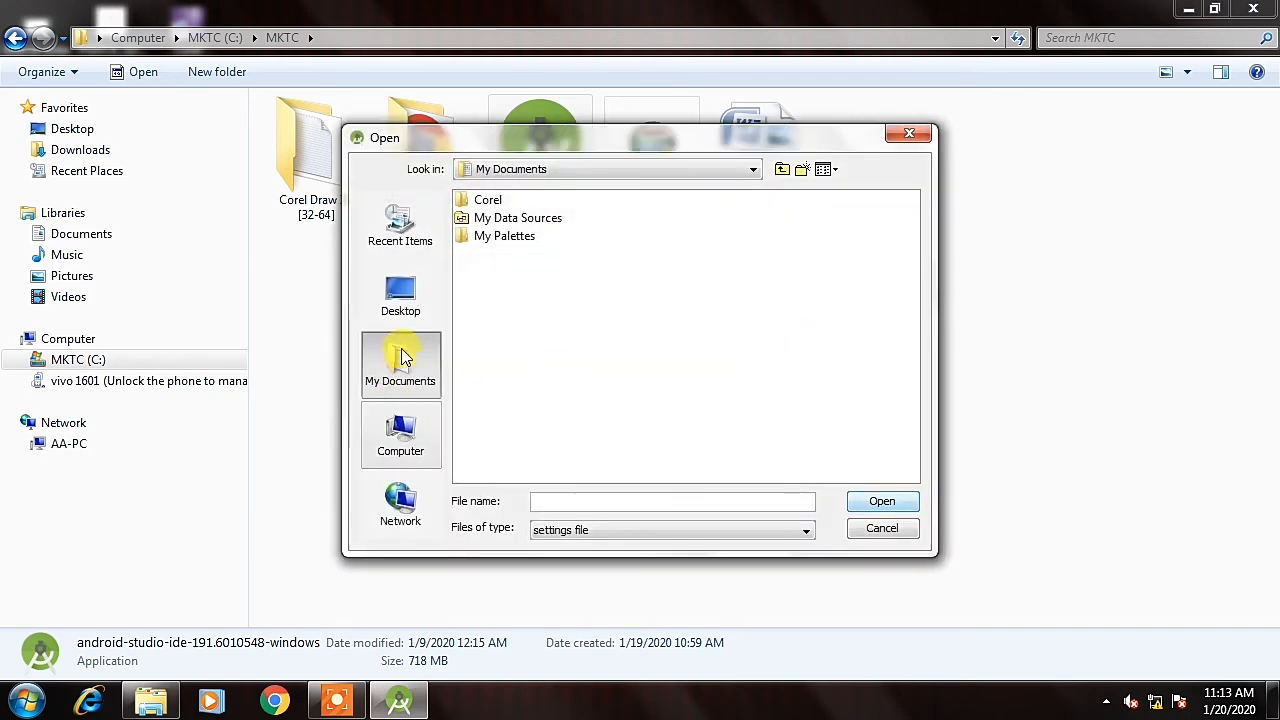
{"action": "left_click", "coordinate": [405, 444]}
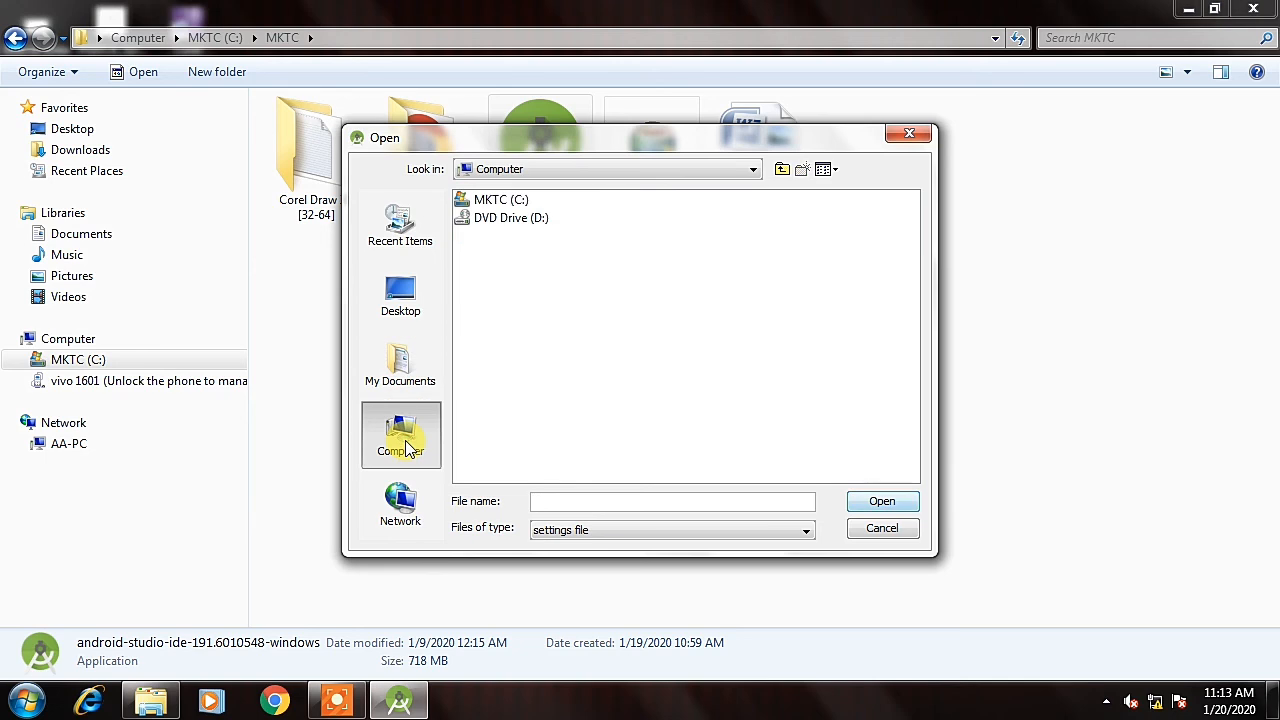
{"action": "double_click", "coordinate": [505, 203]}
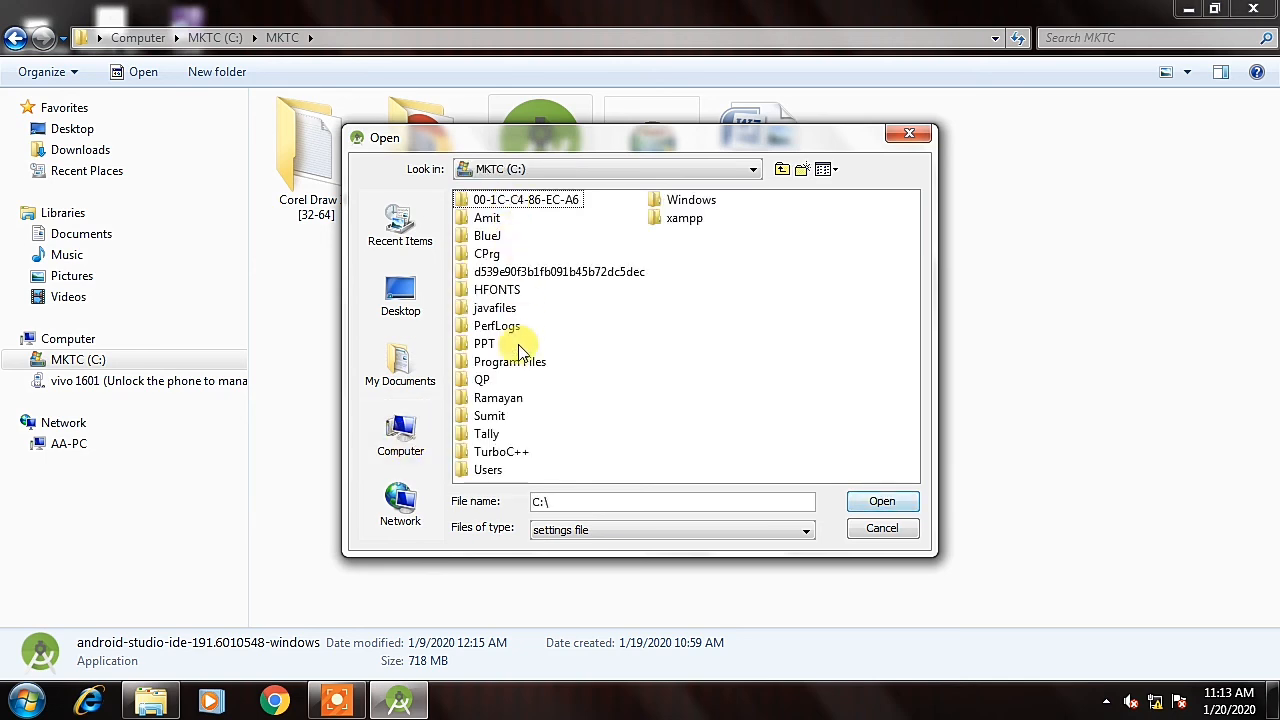
{"action": "double_click", "coordinate": [515, 363]}
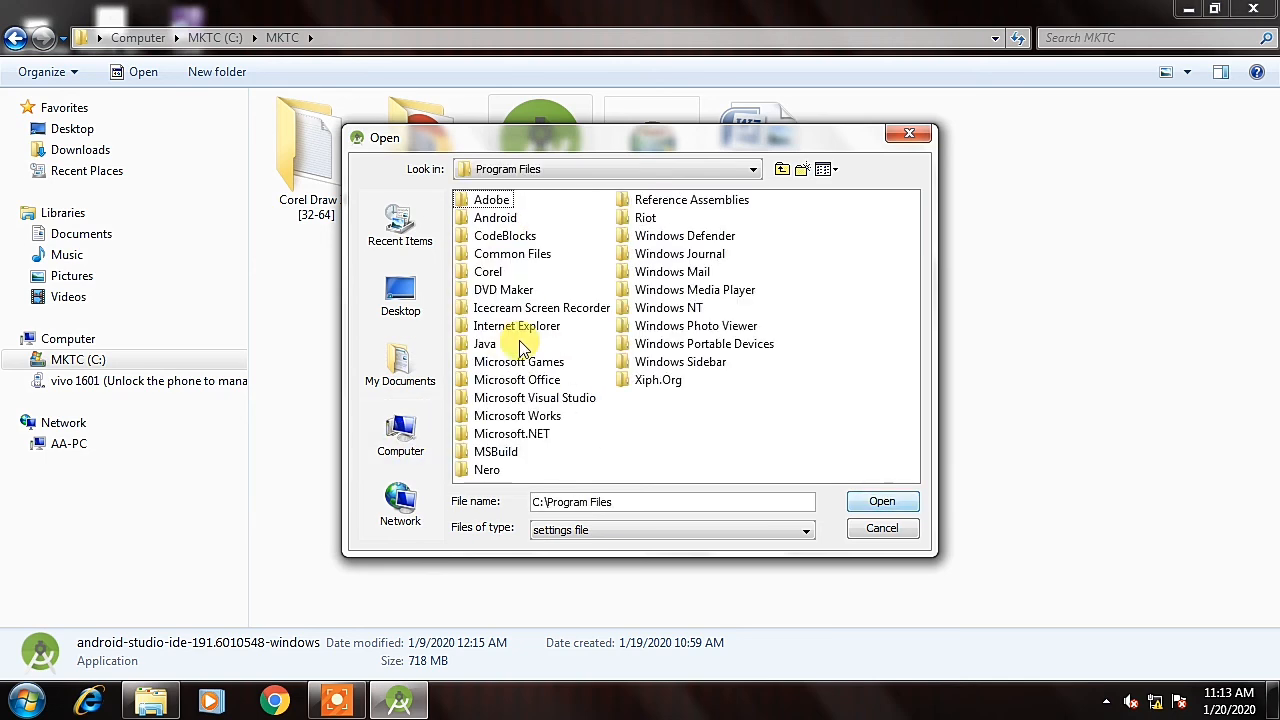
{"action": "double_click", "coordinate": [497, 218]}
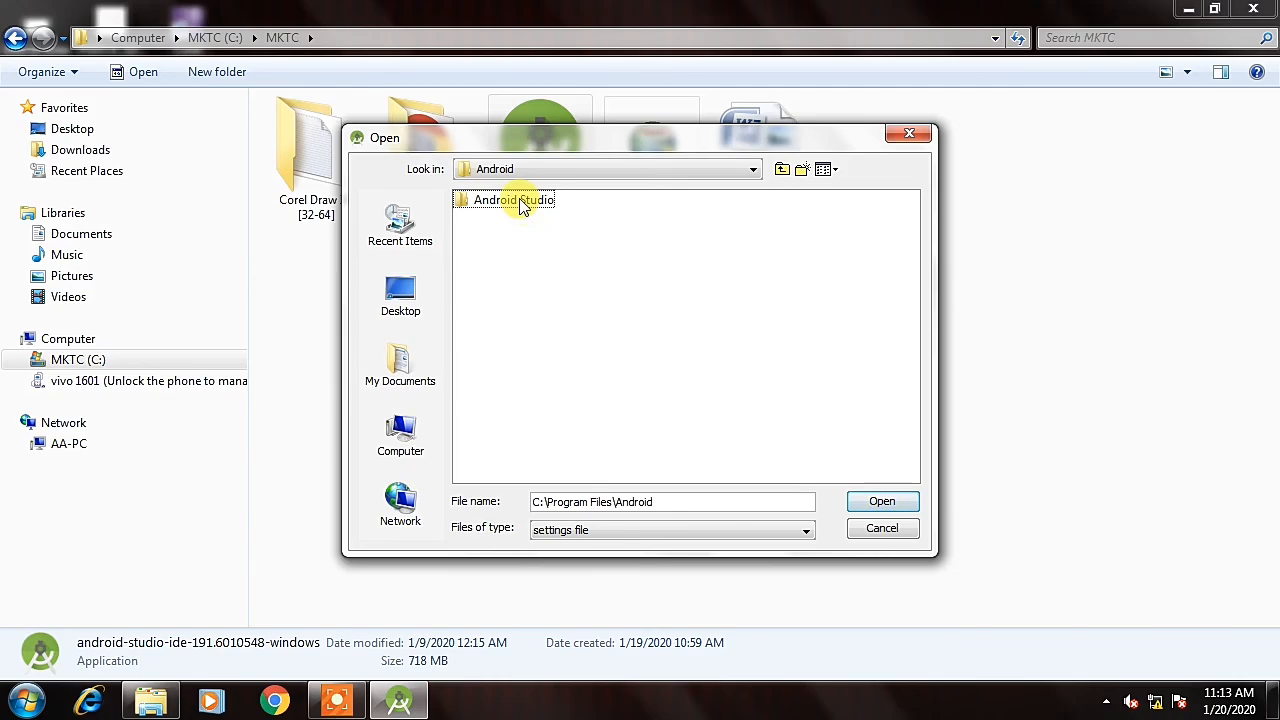
{"action": "double_click", "coordinate": [520, 203]}
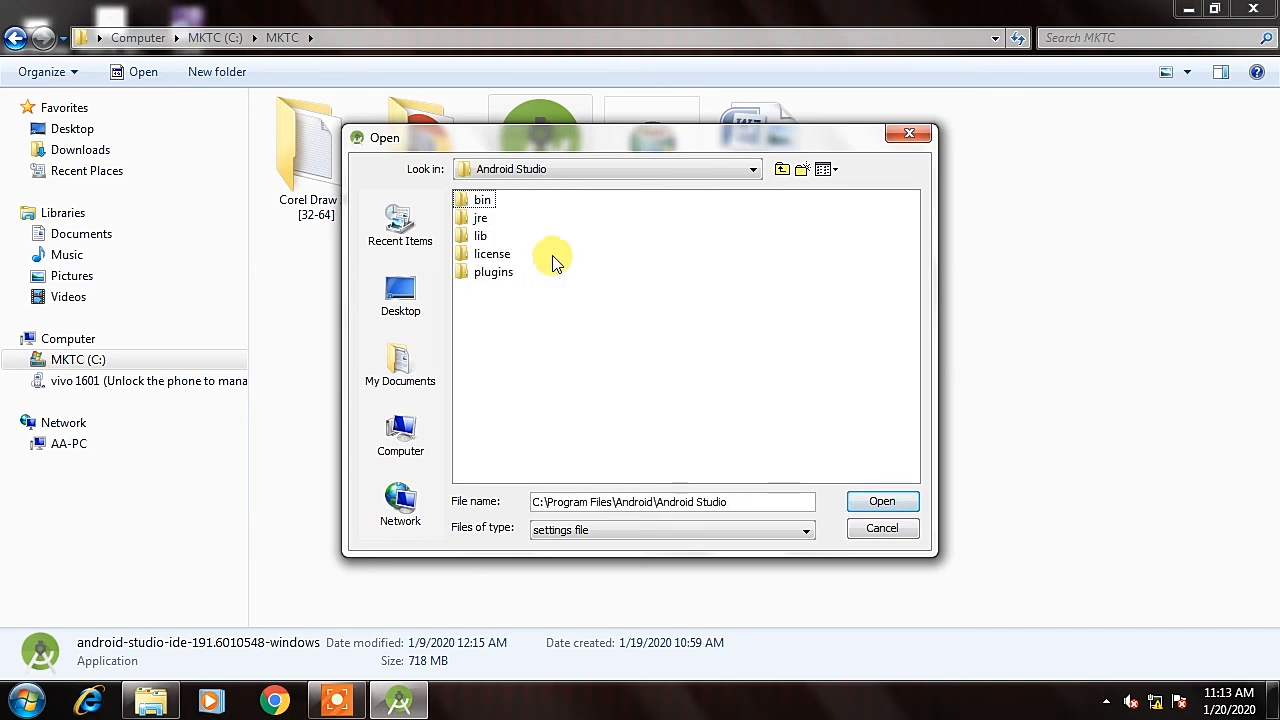
{"action": "left_click", "coordinate": [880, 505]}
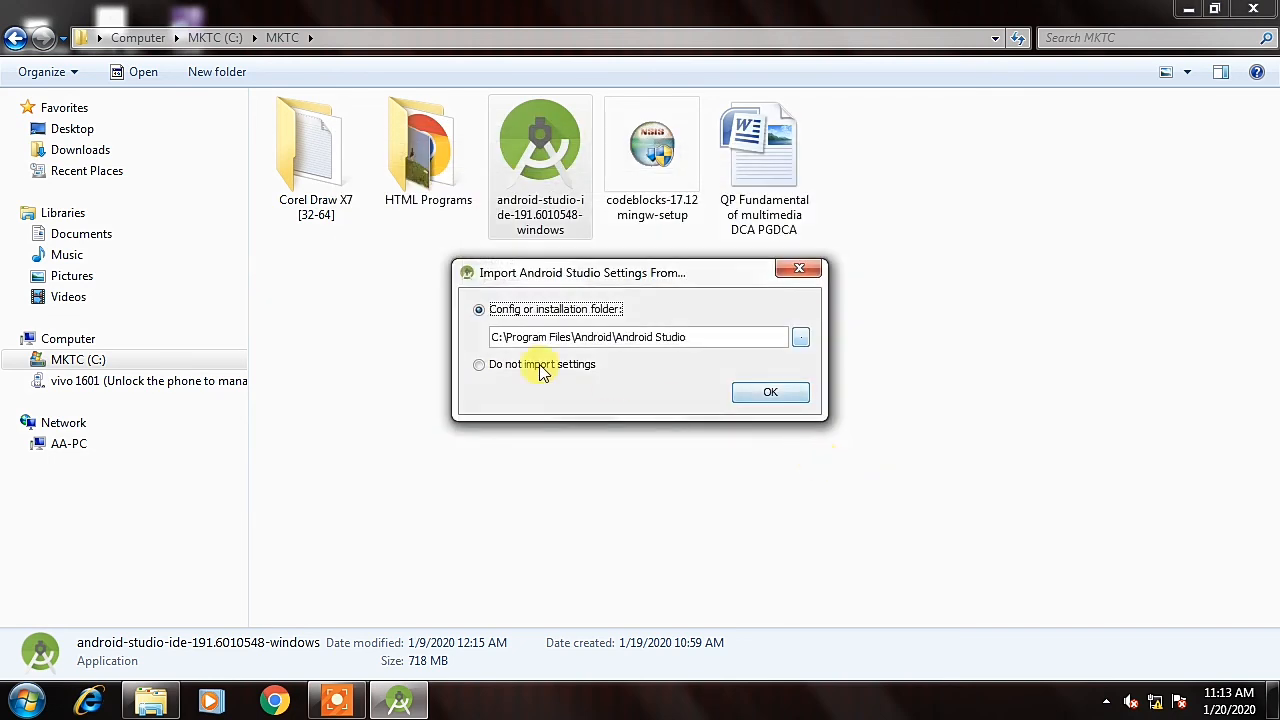
- Try to import the settings from the selected Android Studio installation folder
{"action": "left_click", "coordinate": [771, 396]}
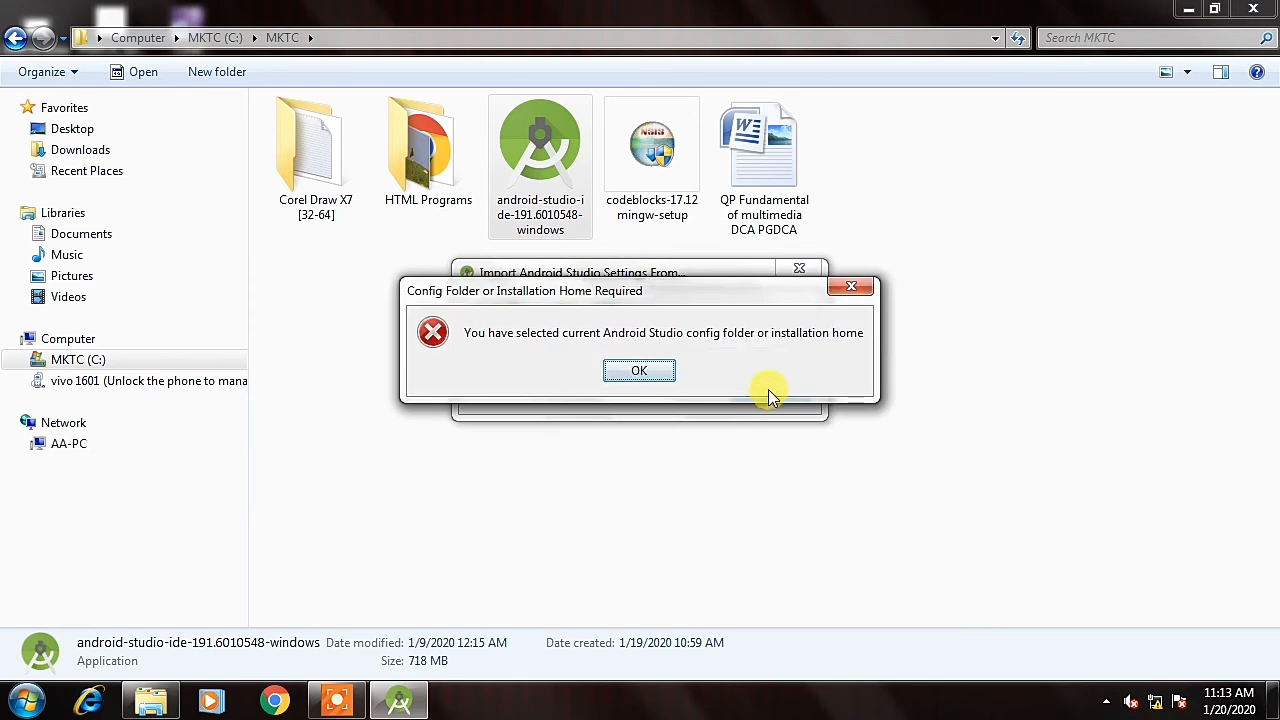
{"action": "left_click", "coordinate": [639, 371]}
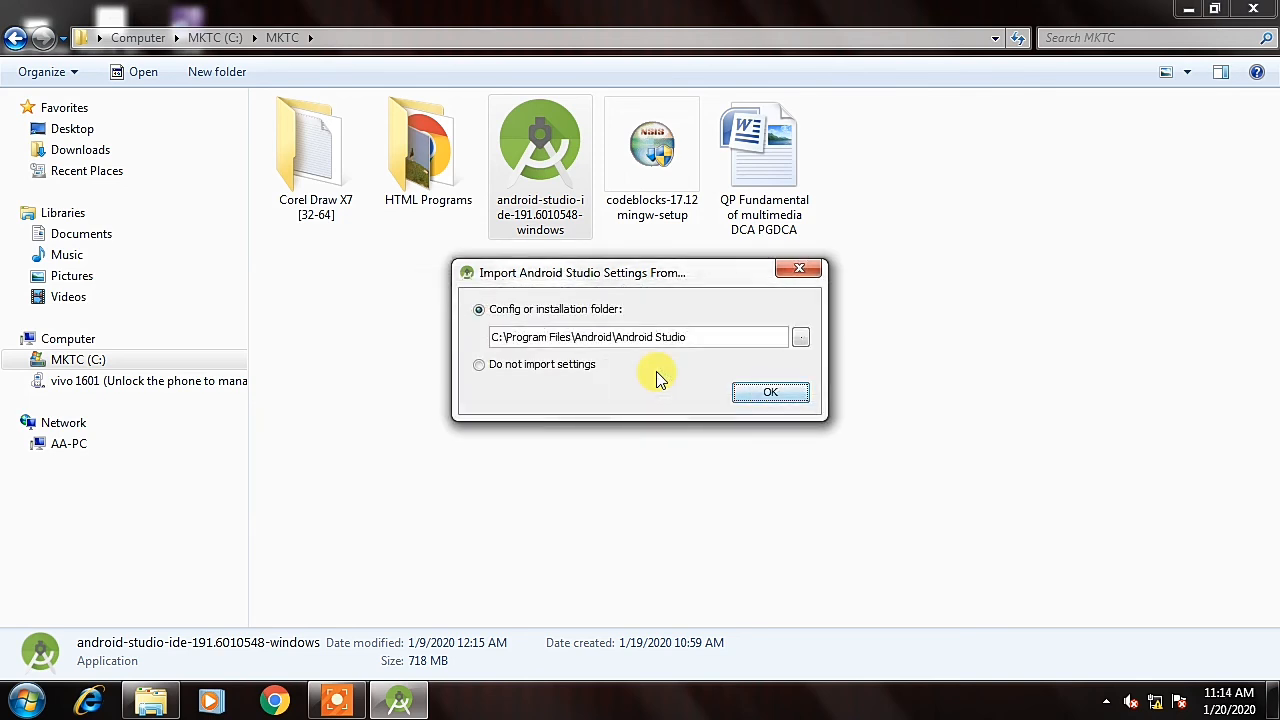
{"action": "left_click", "coordinate": [770, 396]}
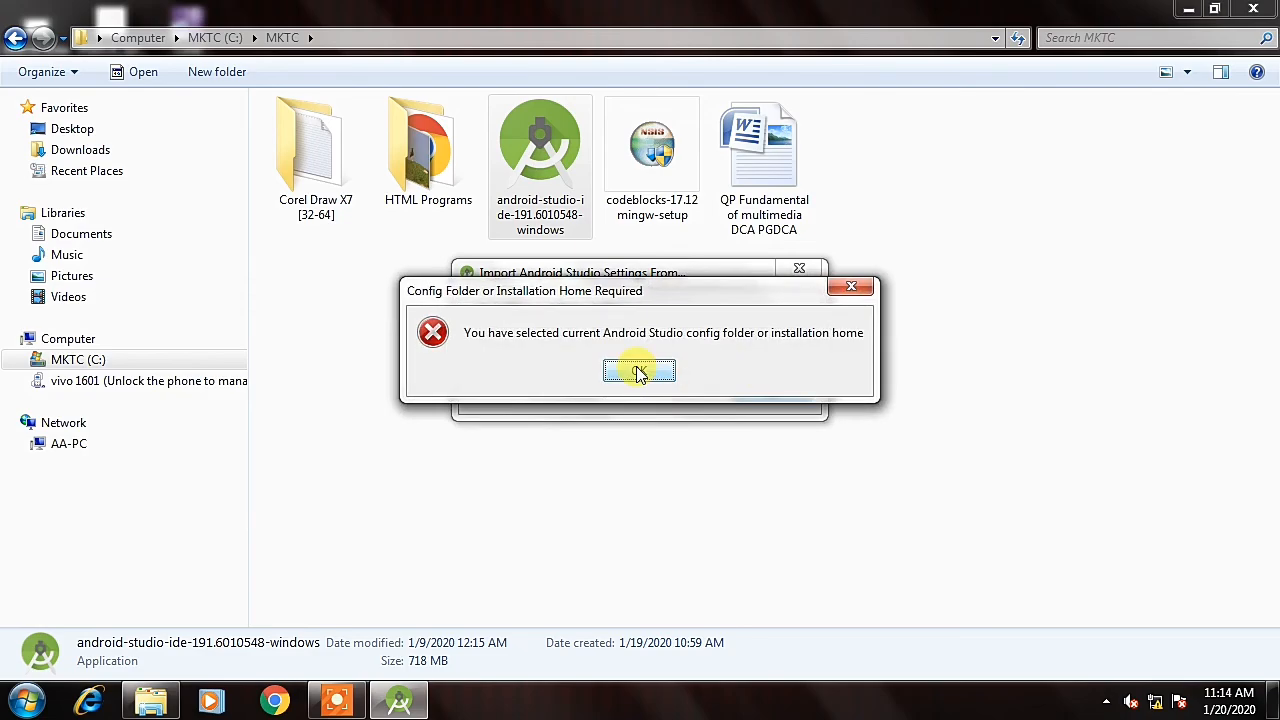
{"action": "left_click", "coordinate": [639, 371]}
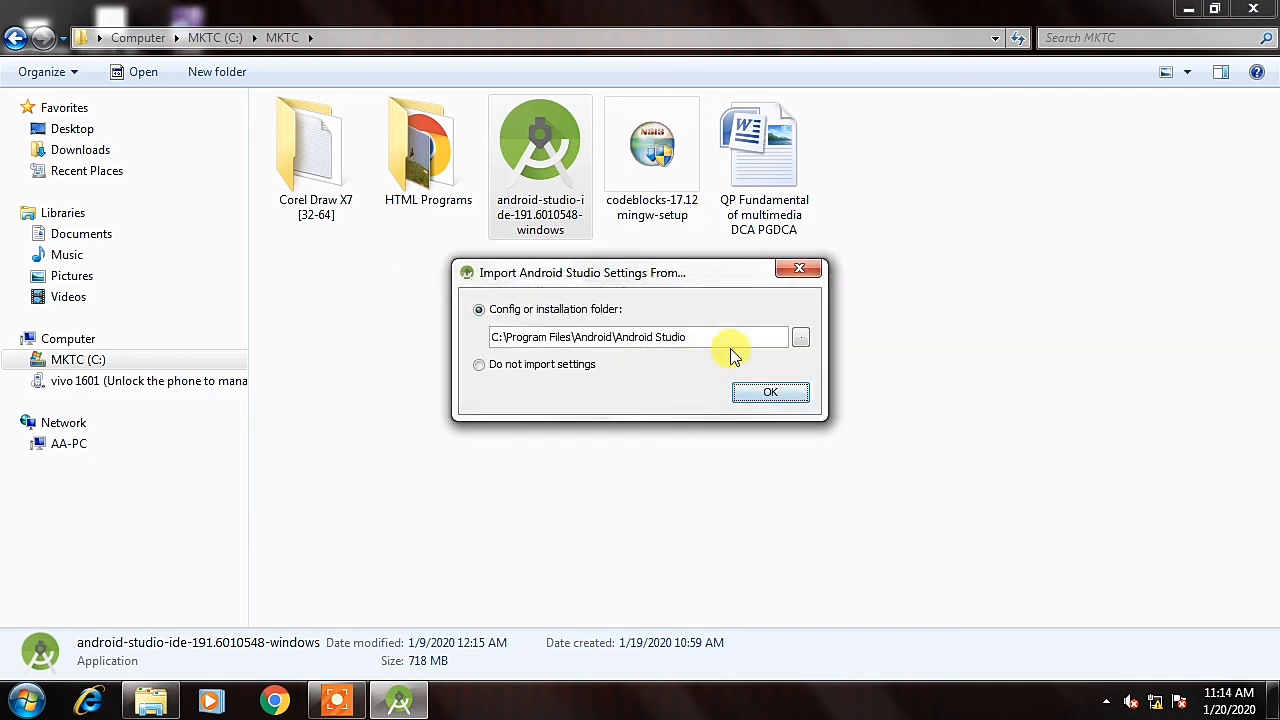
- Change the settings import folder to C:\Program Files\Android
{"action": "left_click", "coordinate": [801, 340]}
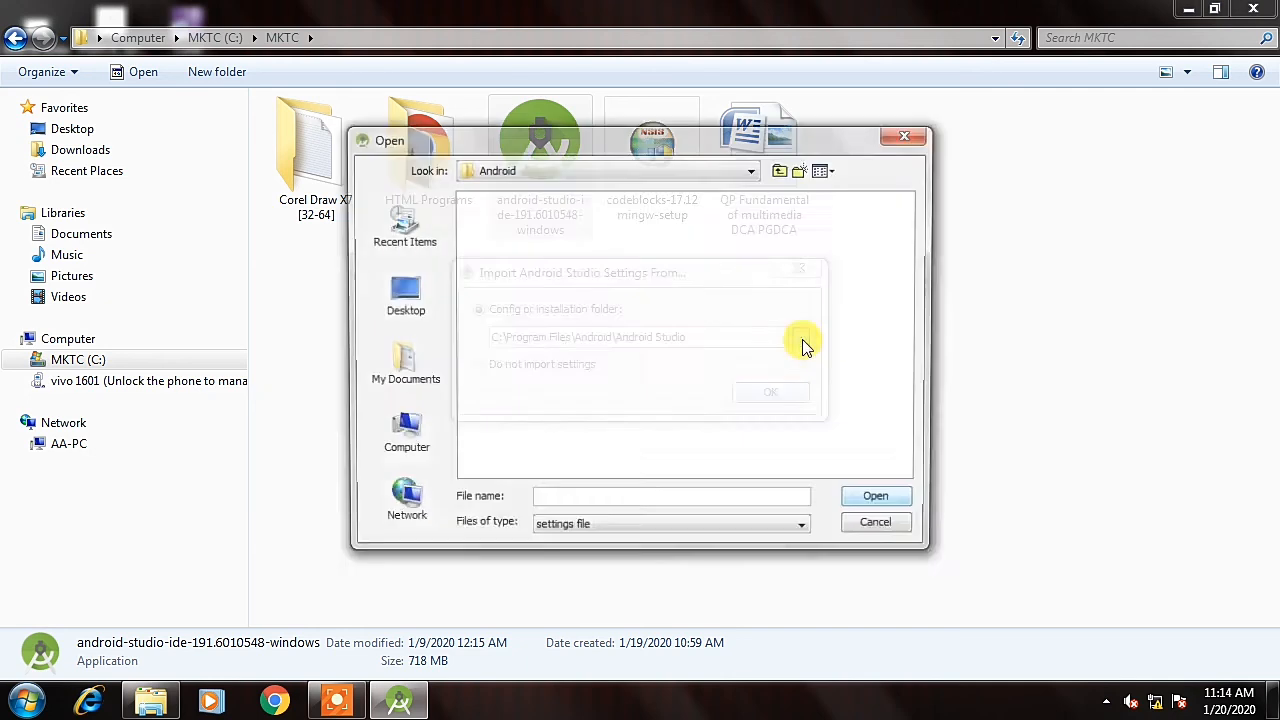
{"action": "left_click", "coordinate": [783, 172]}
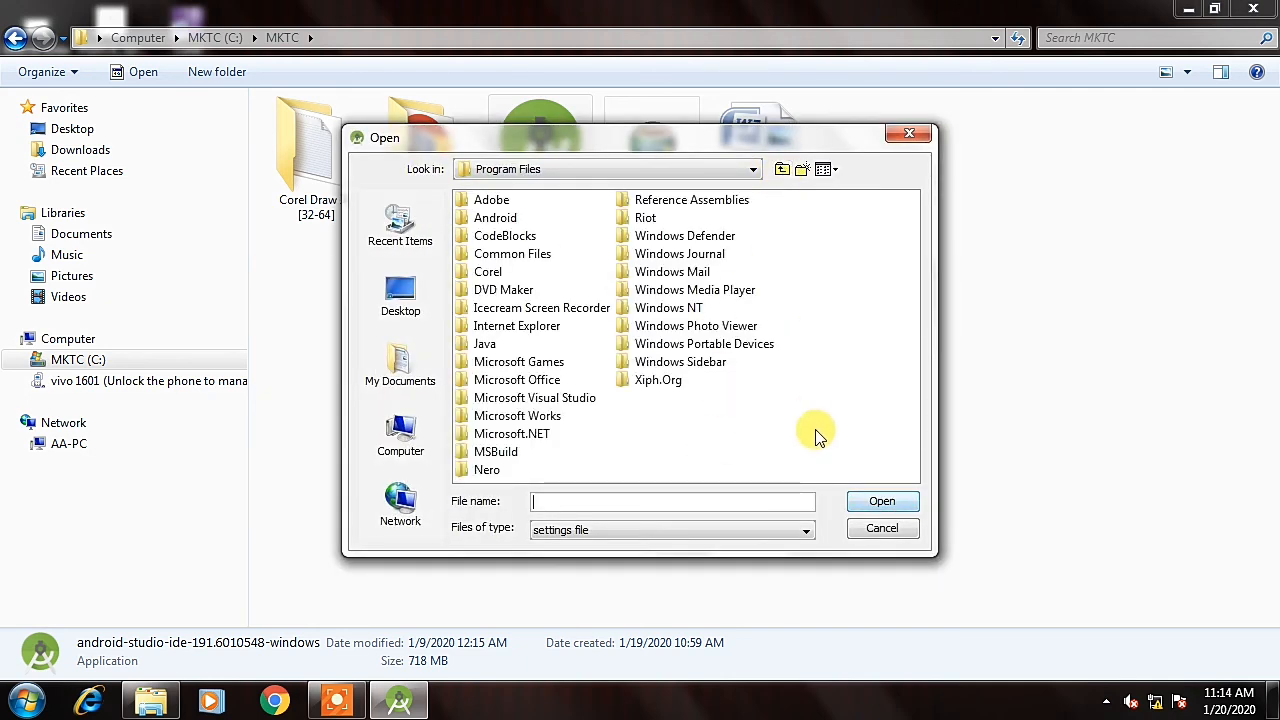
{"action": "double_click", "coordinate": [495, 218]}
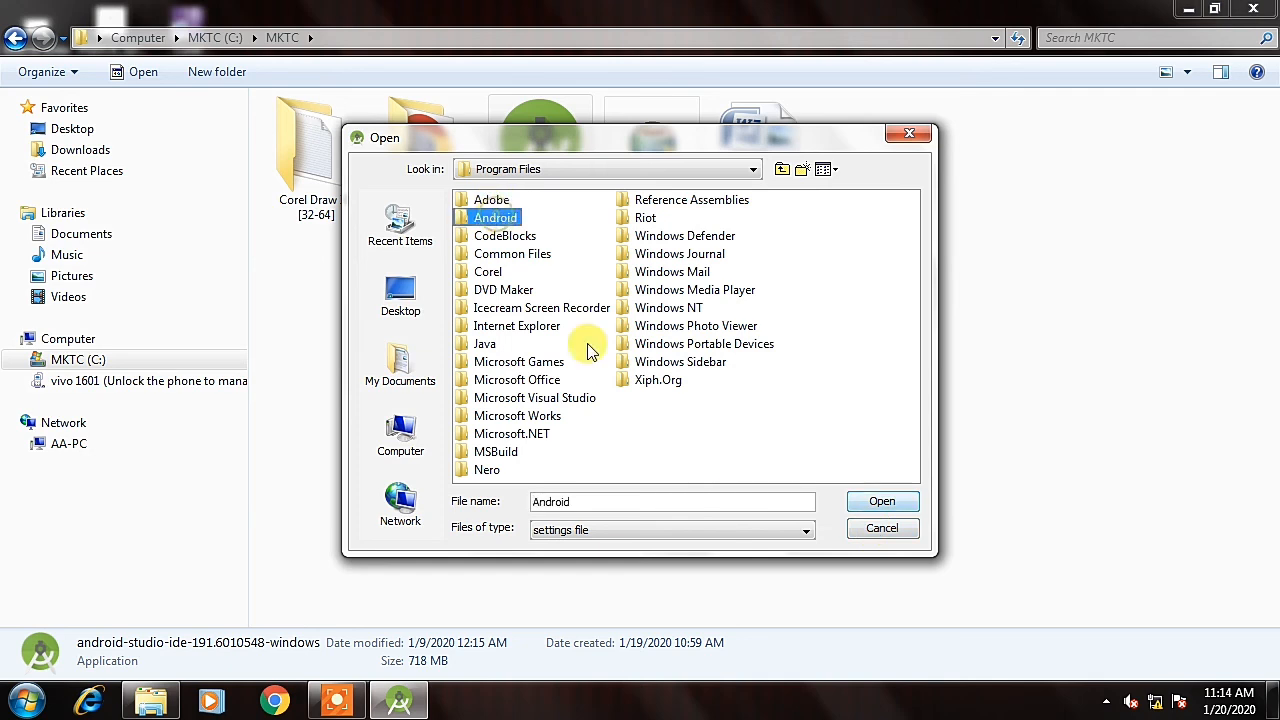
{"action": "left_click", "coordinate": [884, 503]}
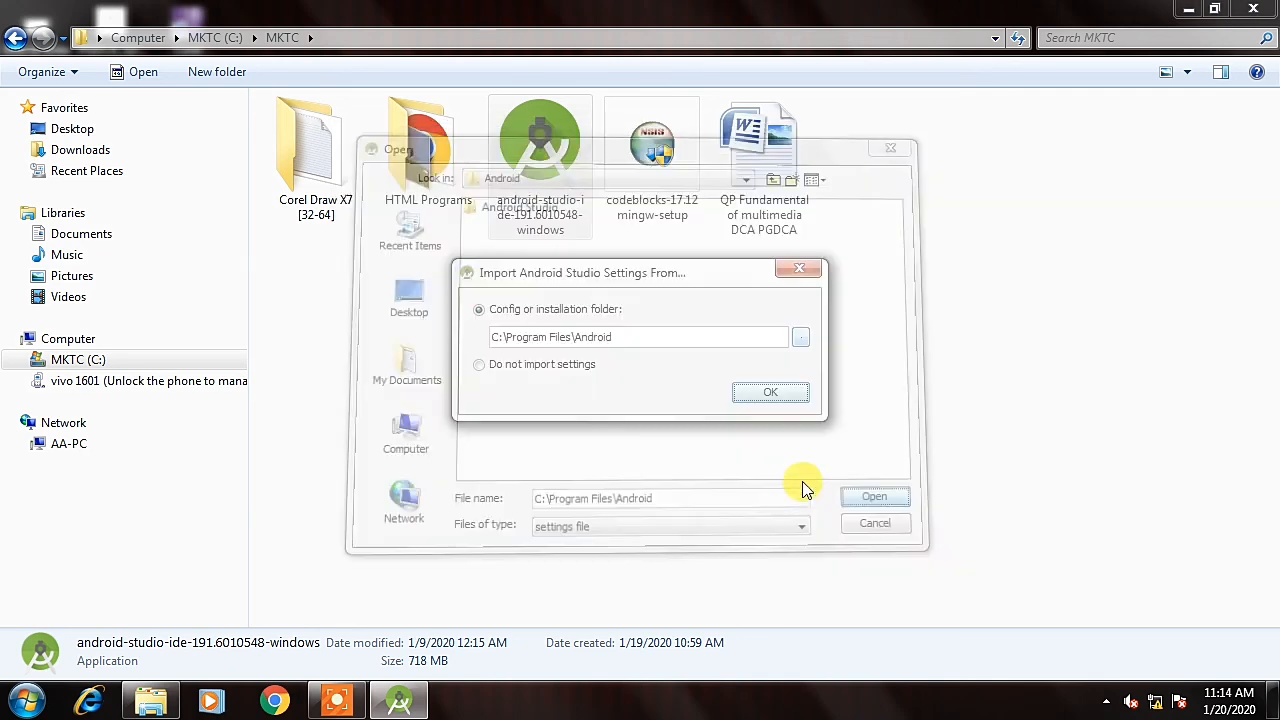
- Try to import the settings from C:\Program Files\Android, and choose the Android Studio\bin folder instead
{"action": "left_click", "coordinate": [770, 395]}
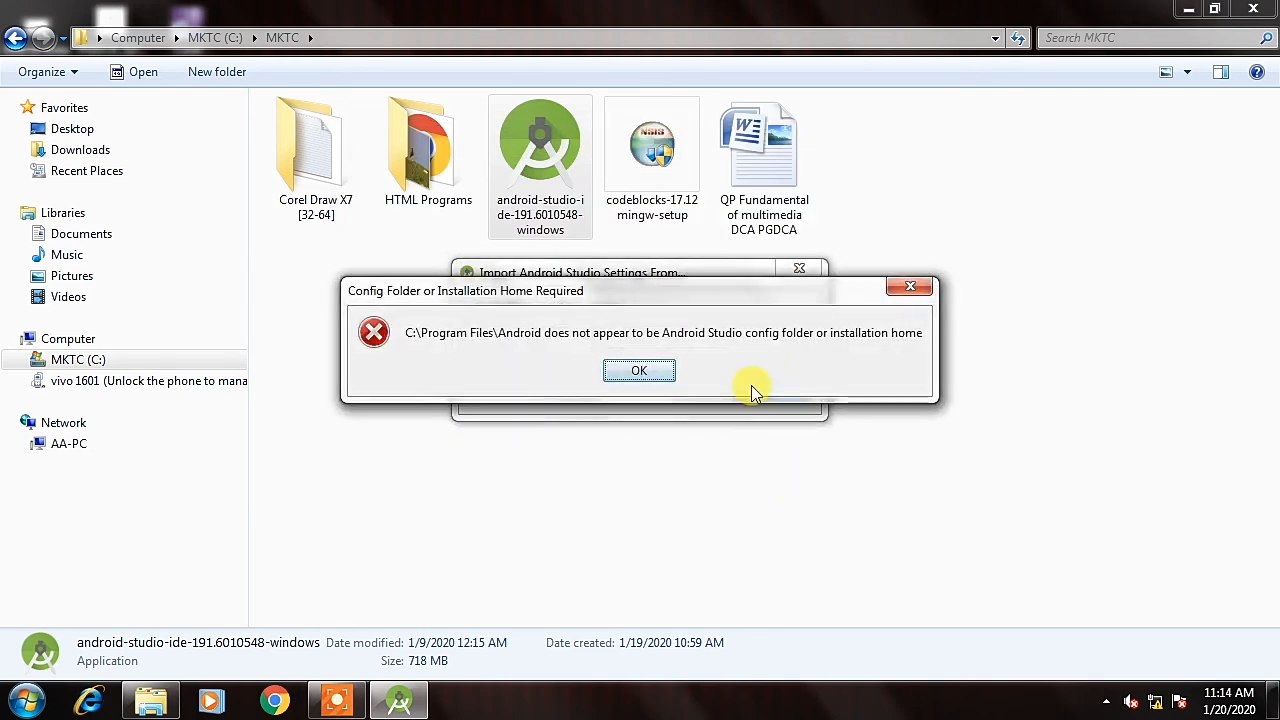
{"action": "left_click", "coordinate": [637, 372]}
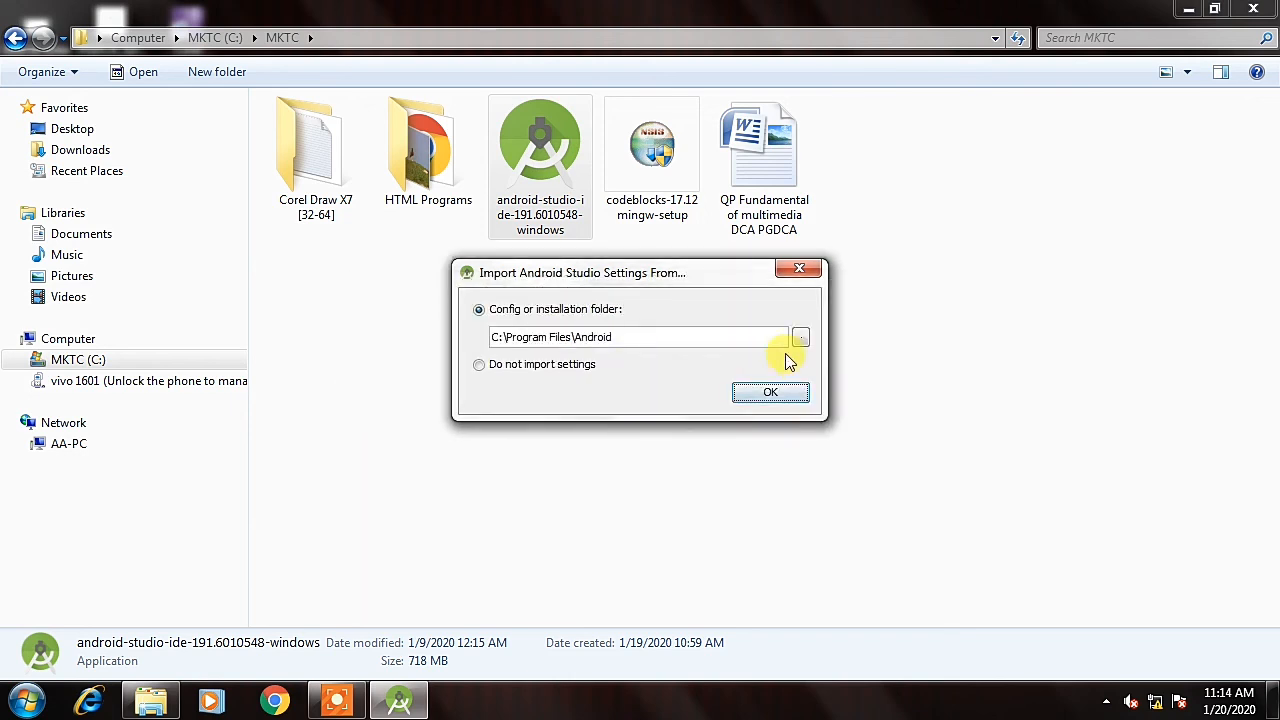
{"action": "left_click", "coordinate": [790, 338]}
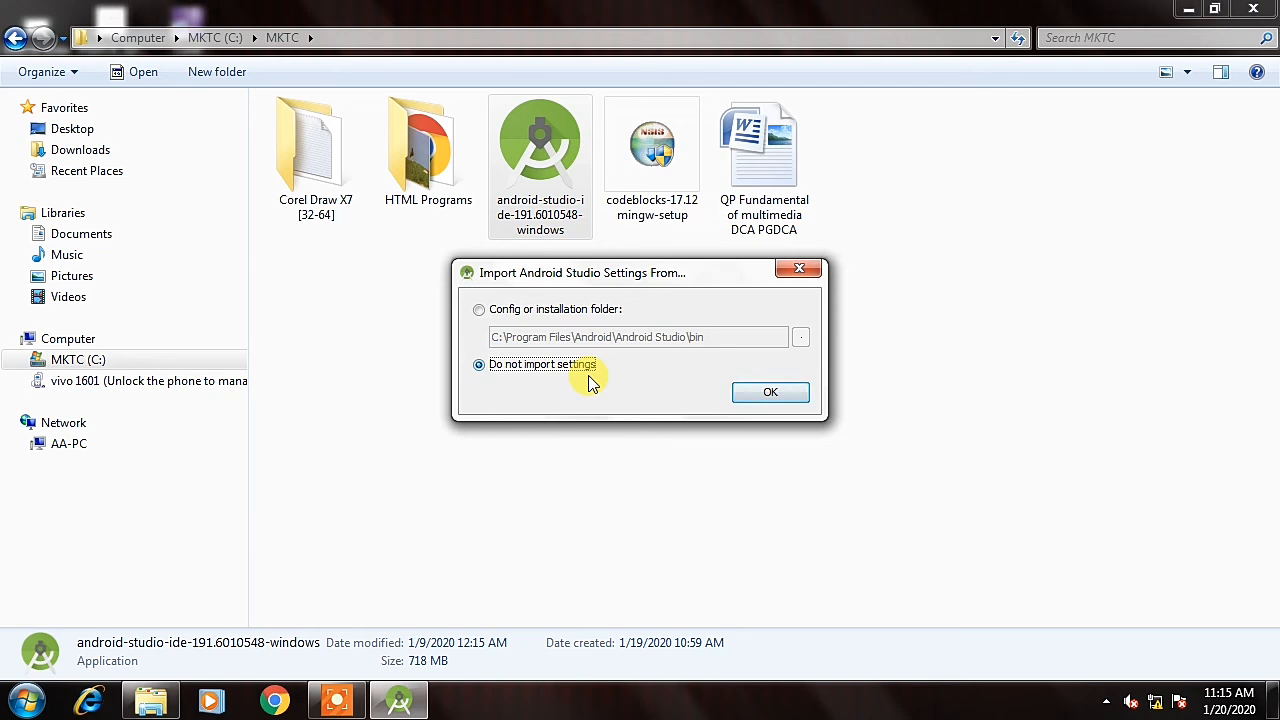
- Continue the first launch without importing settings, declining usage statistics and skipping the proxy setup
{"action": "left_click", "coordinate": [770, 396]}
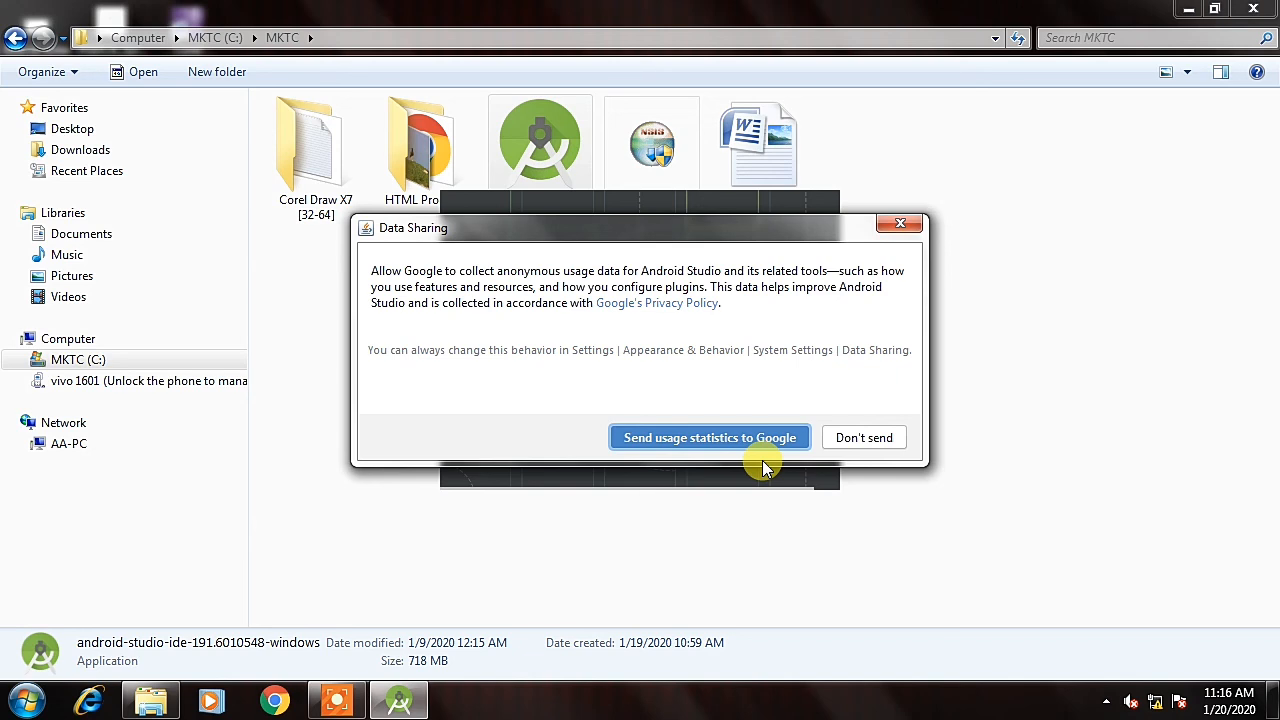
{"action": "left_click", "coordinate": [871, 444]}
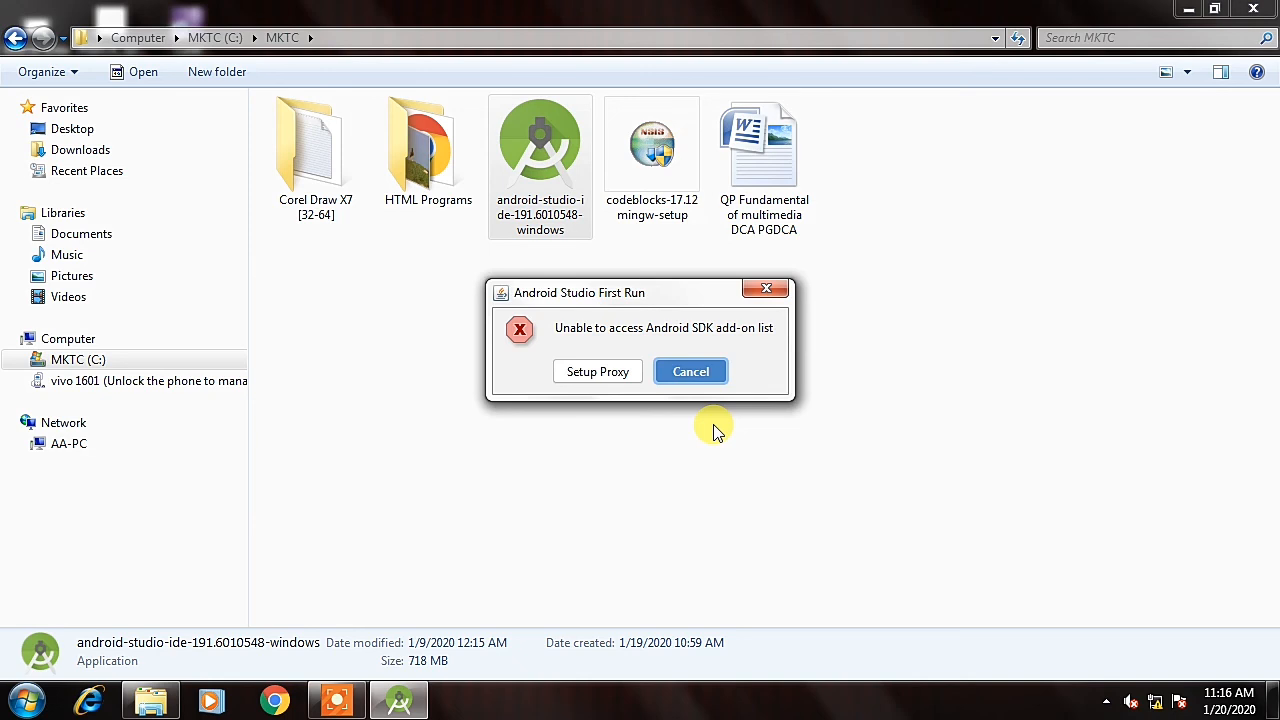
{"action": "left_click", "coordinate": [695, 375]}
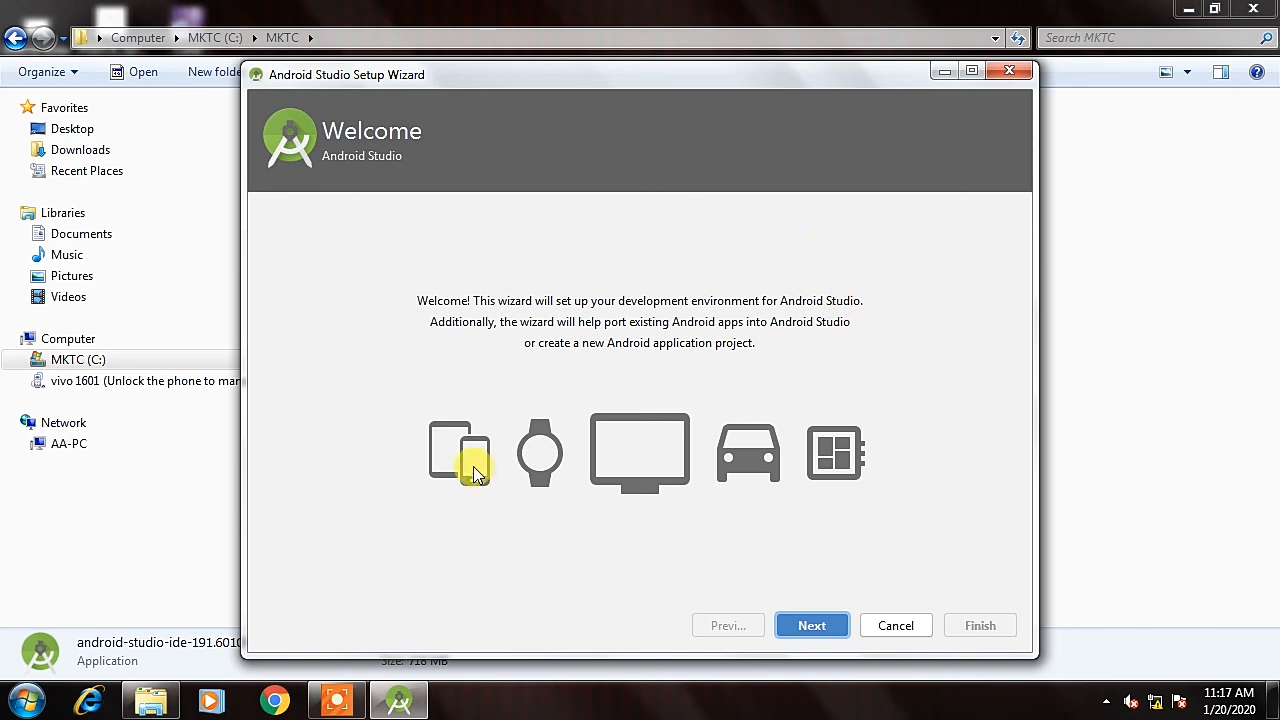
- Advance through the setup wizard with the Standard install type and the Light UI theme
{"action": "left_click", "coordinate": [795, 620]}
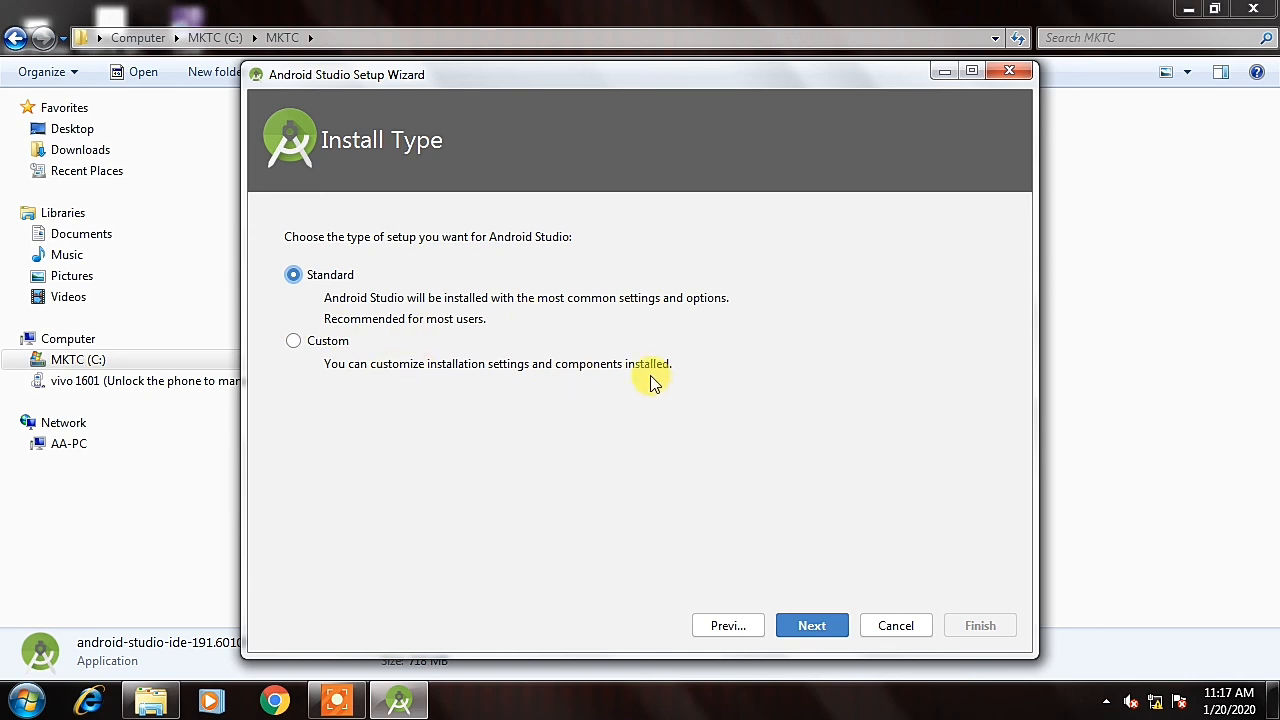
{"action": "left_click", "coordinate": [812, 626]}
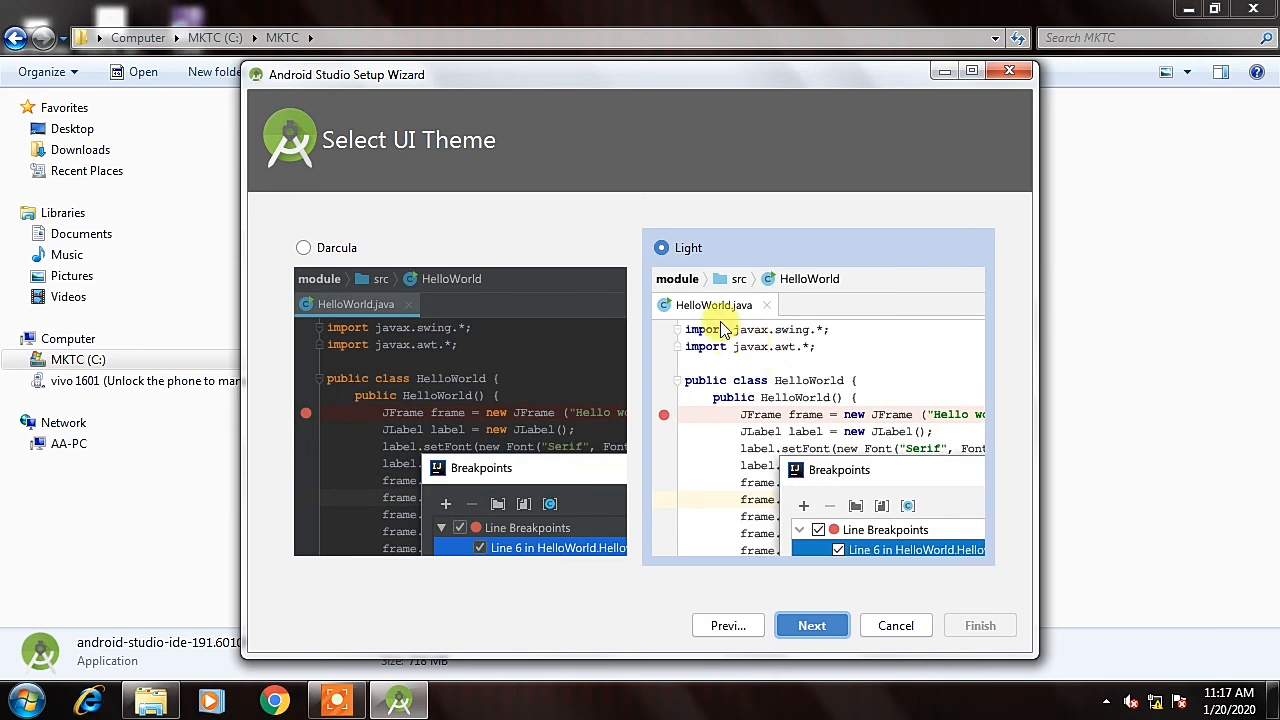
{"action": "left_click_drag", "start_coordinate": [685, 80], "coordinate": [691, 55]}
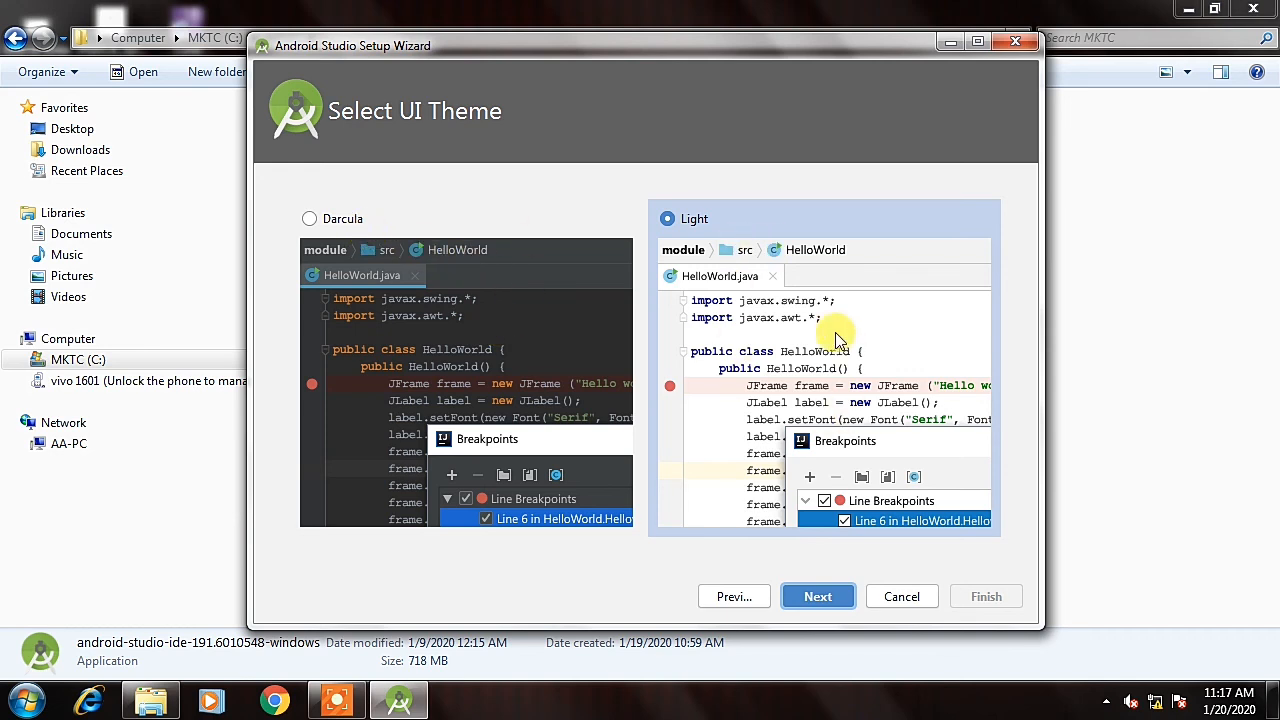
{"action": "left_click", "coordinate": [823, 596]}
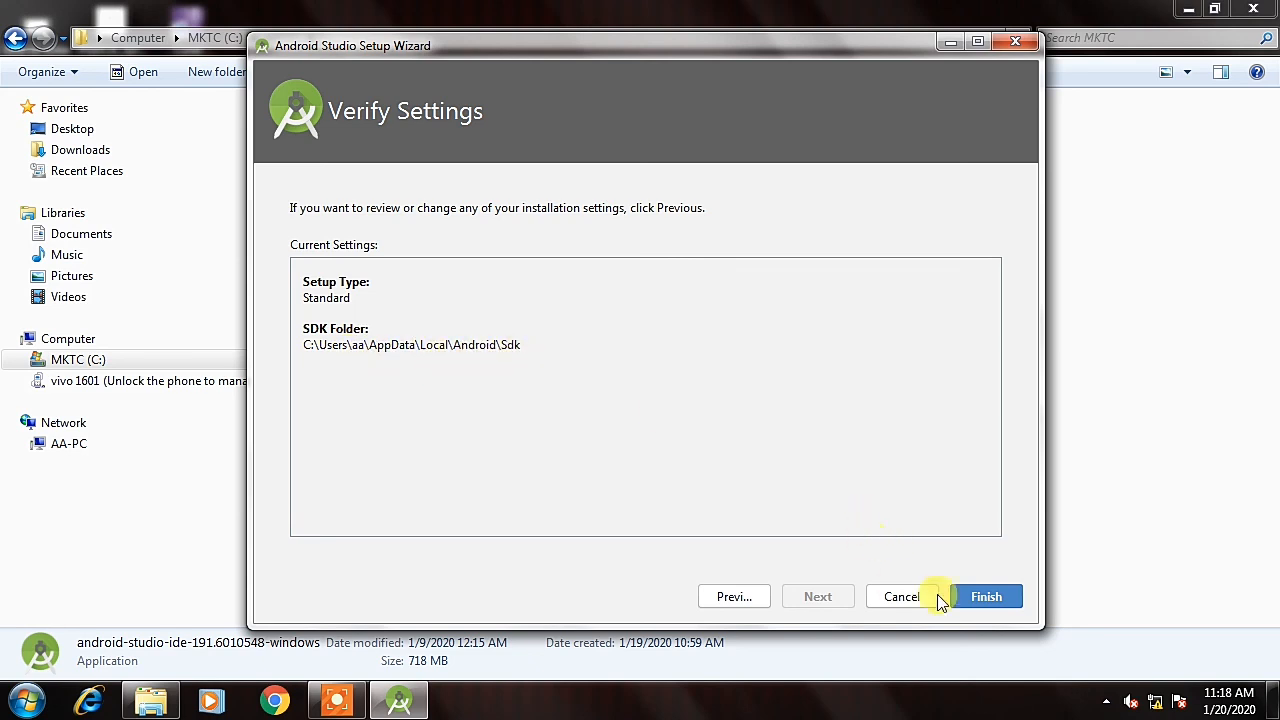
- Accept the verified settings to run the component download and finish the setup wizard
{"action": "left_click", "coordinate": [996, 598]}
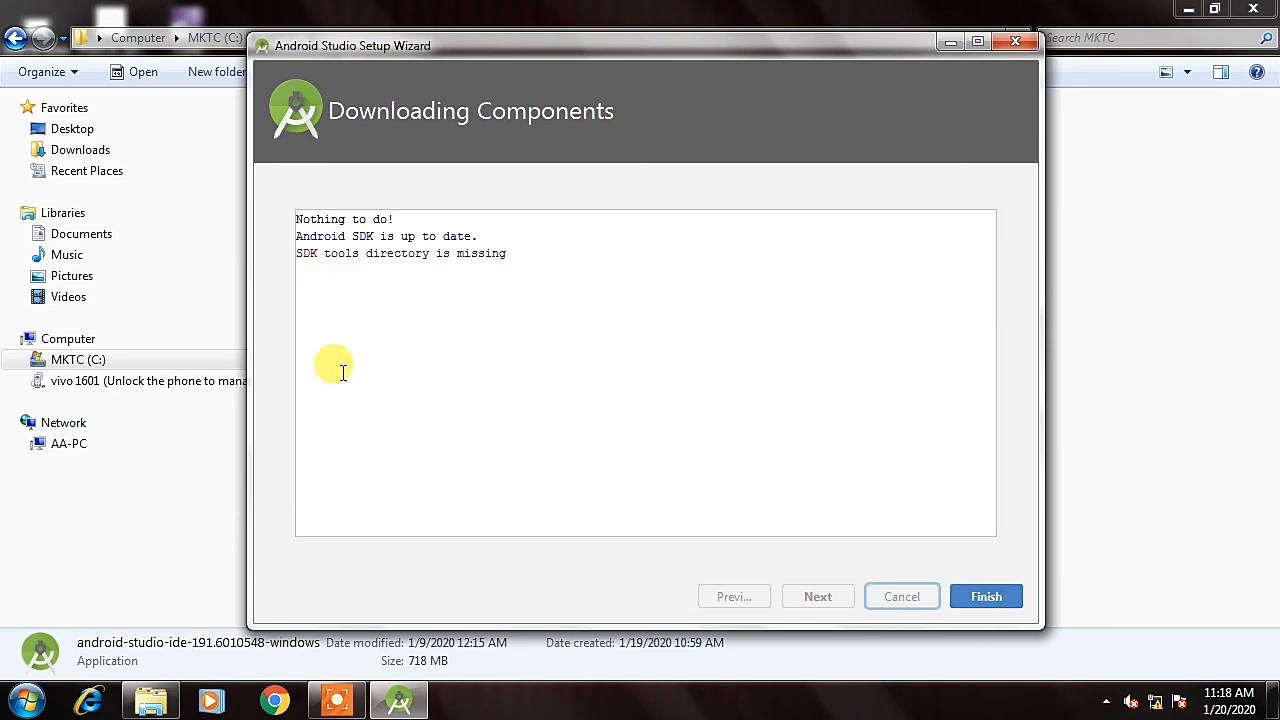
{"action": "left_click_drag", "start_coordinate": [317, 236], "coordinate": [470, 236]}
{"action": "left_click", "coordinate": [480, 319]}
{"action": "left_click", "coordinate": [992, 598]}
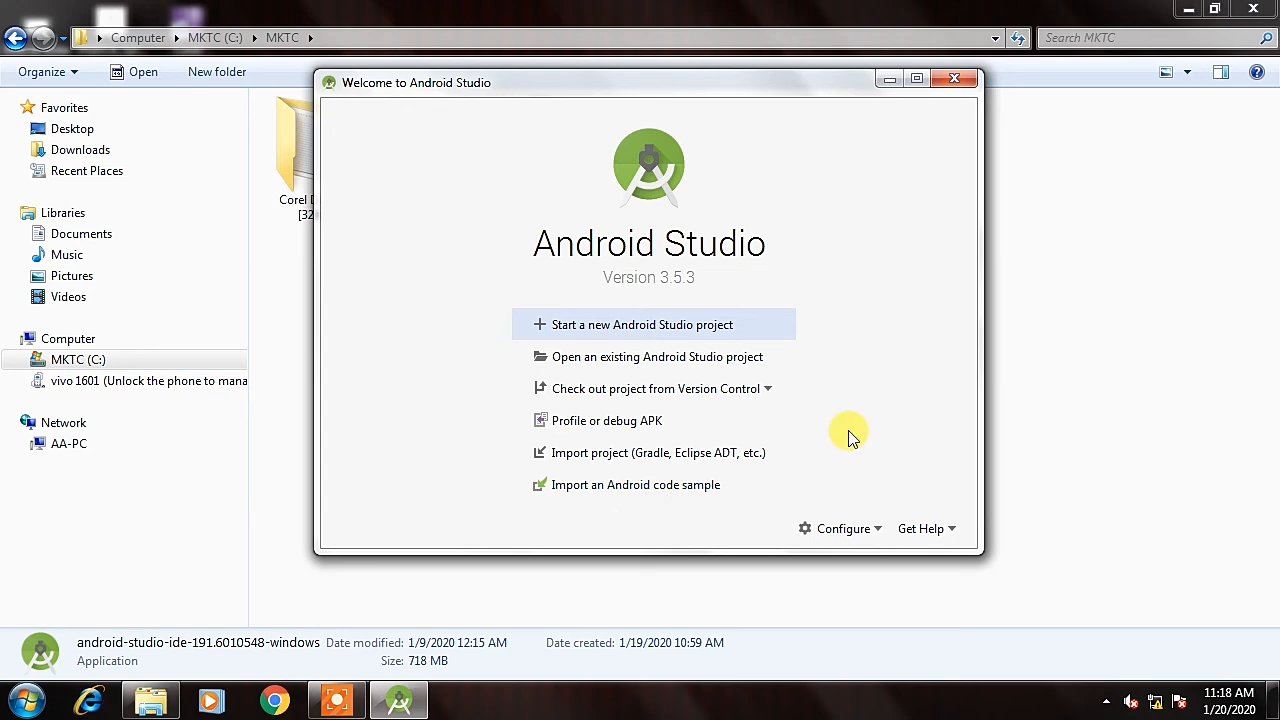
{"action": "left_click", "coordinate": [848, 538]}
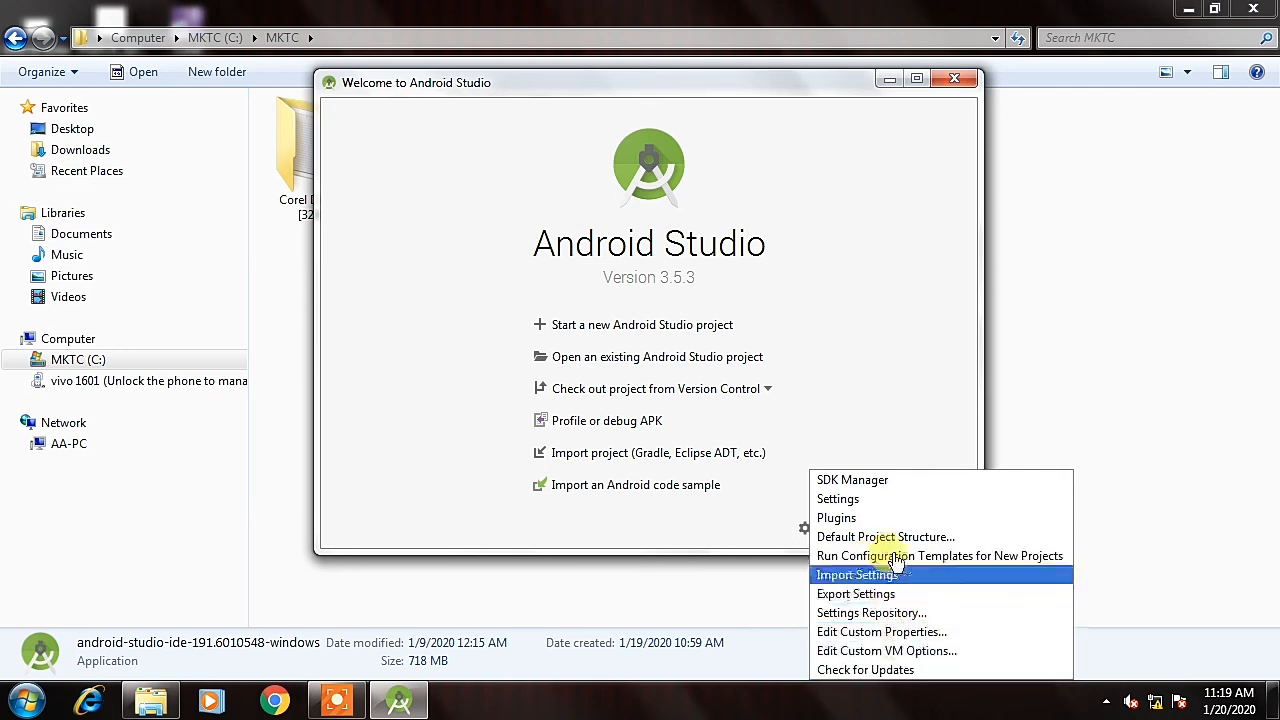
{"action": "left_click", "coordinate": [838, 448]}
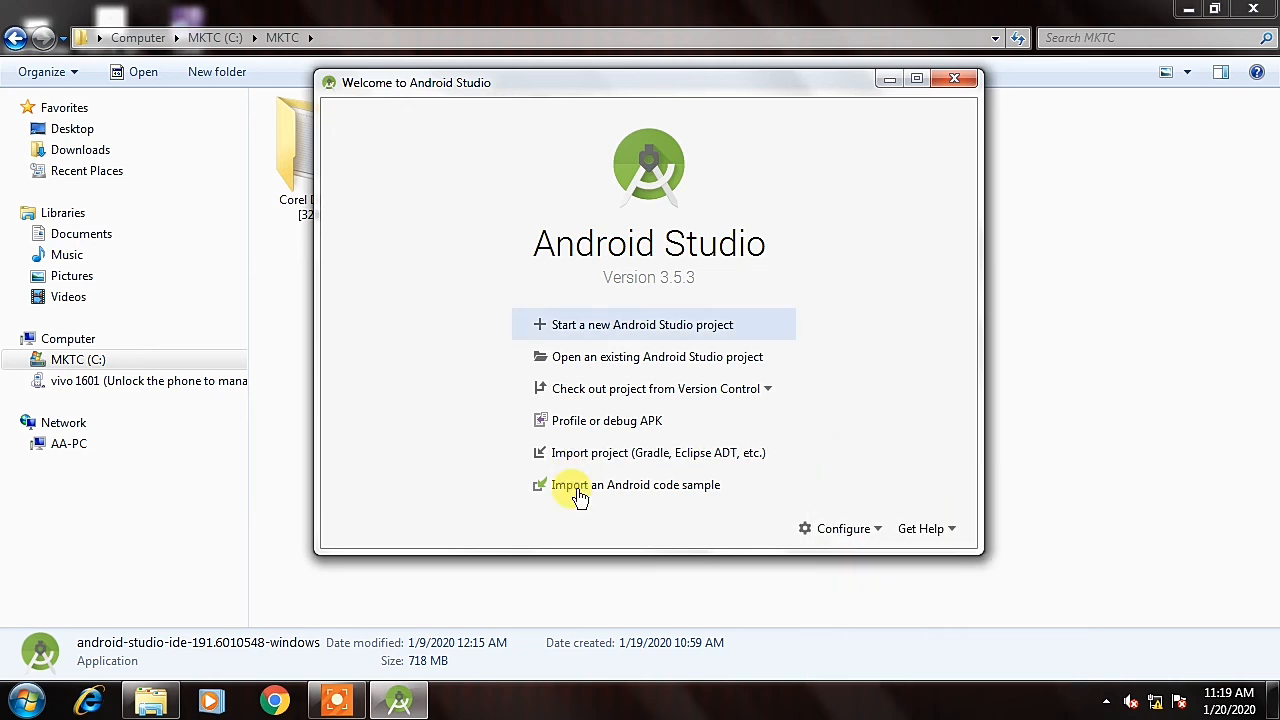
- Try to start a new Android Studio project and choose to open the SDK Manager for the SDK problem
{"action": "left_click", "coordinate": [584, 332]}
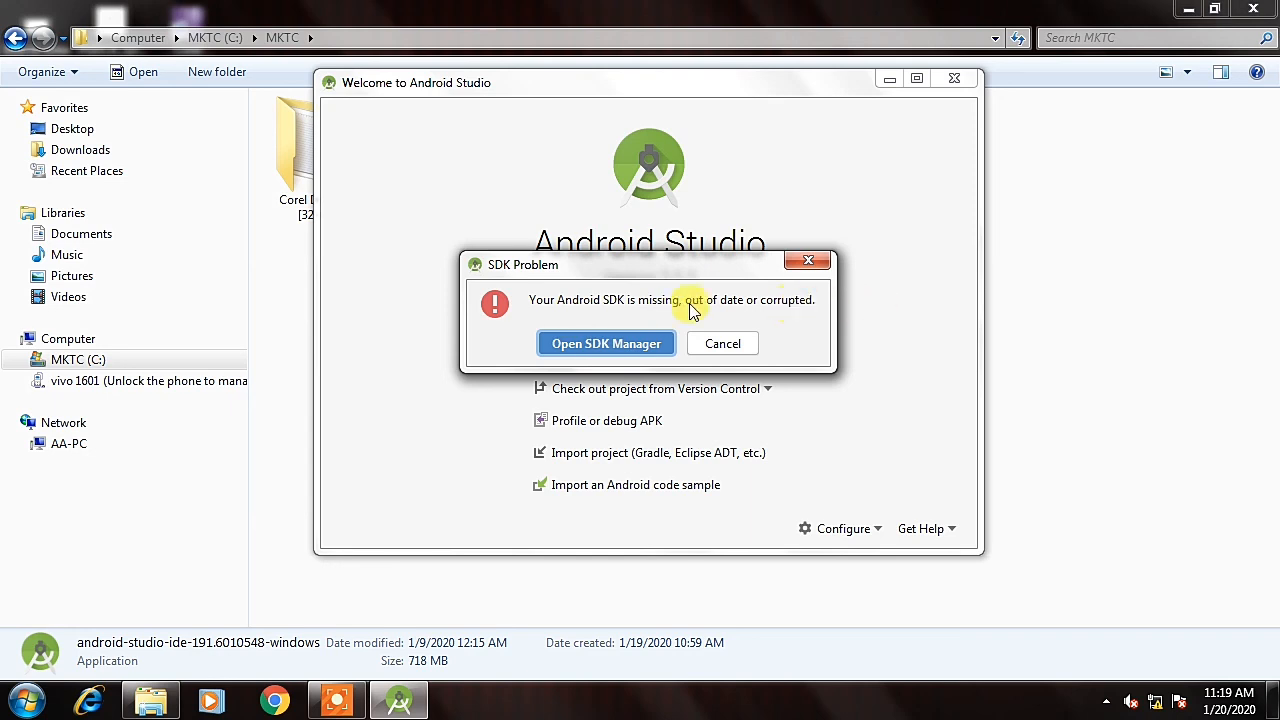
{"action": "left_click", "coordinate": [592, 344]}
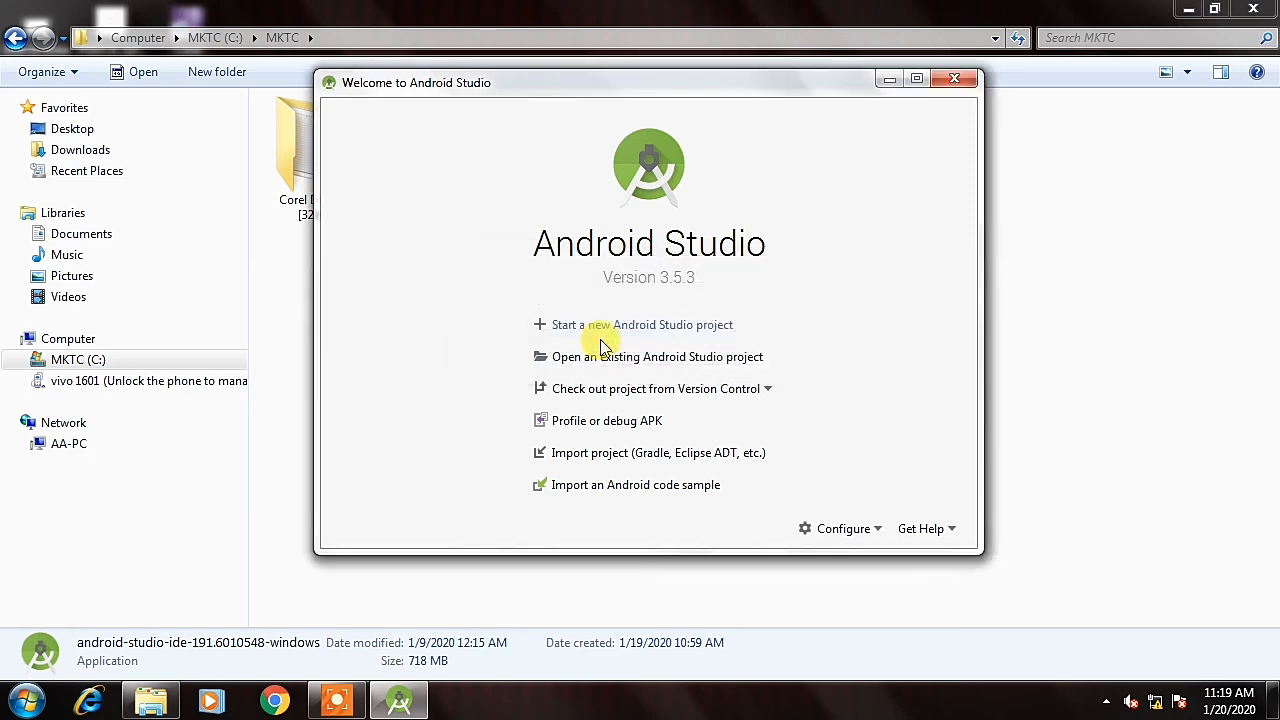